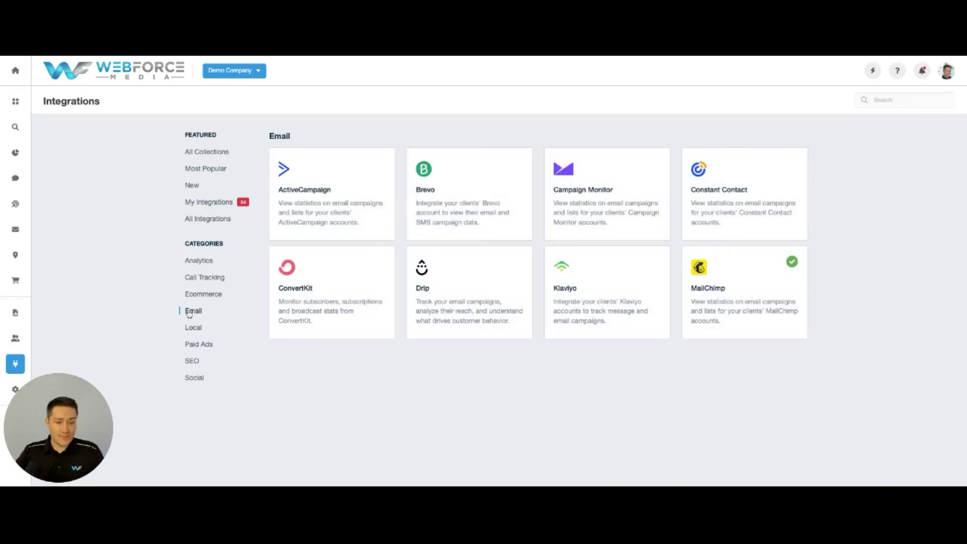
Browse the available integrations in the Local, Paid Ads, SEO and Social categories
click(192, 328)
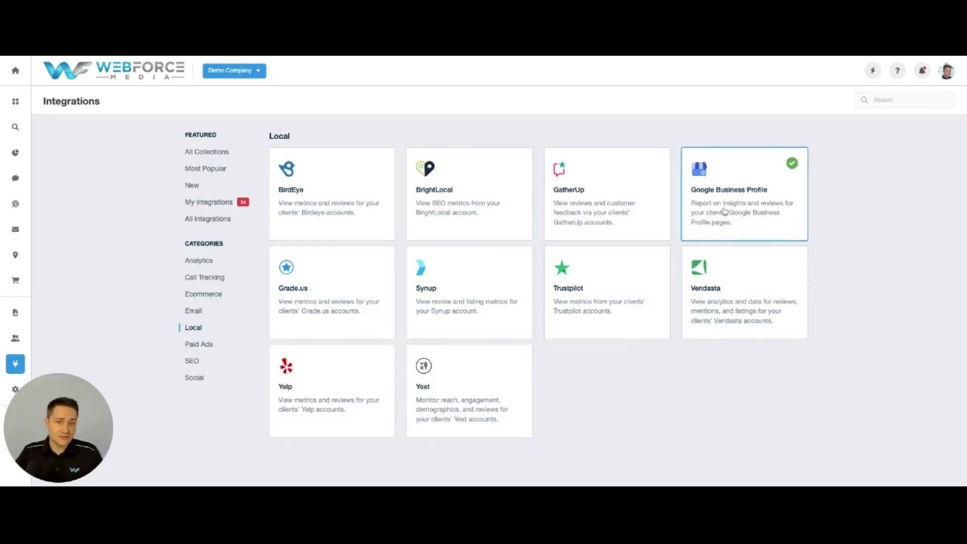
click(194, 344)
scroll(504, 292, down, 1)
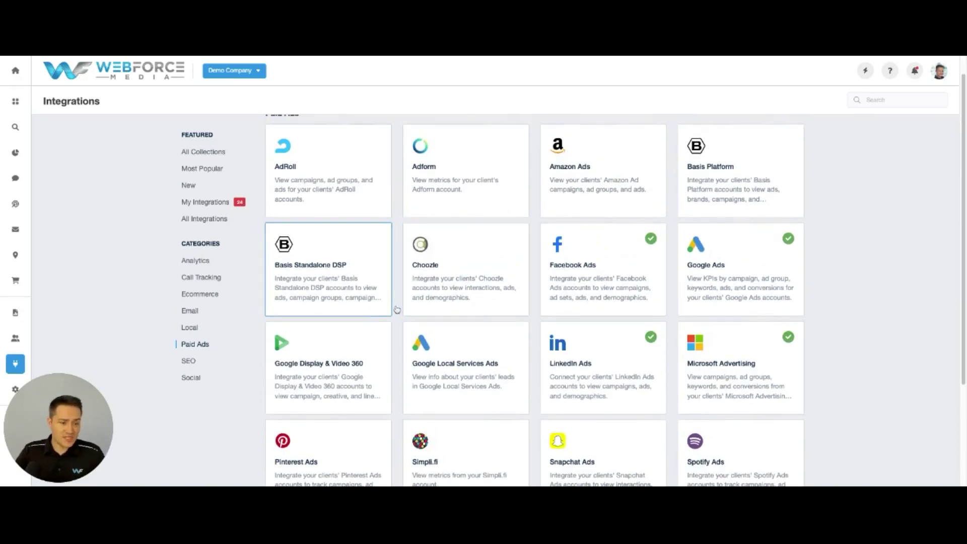
scroll(599, 257, down, 3)
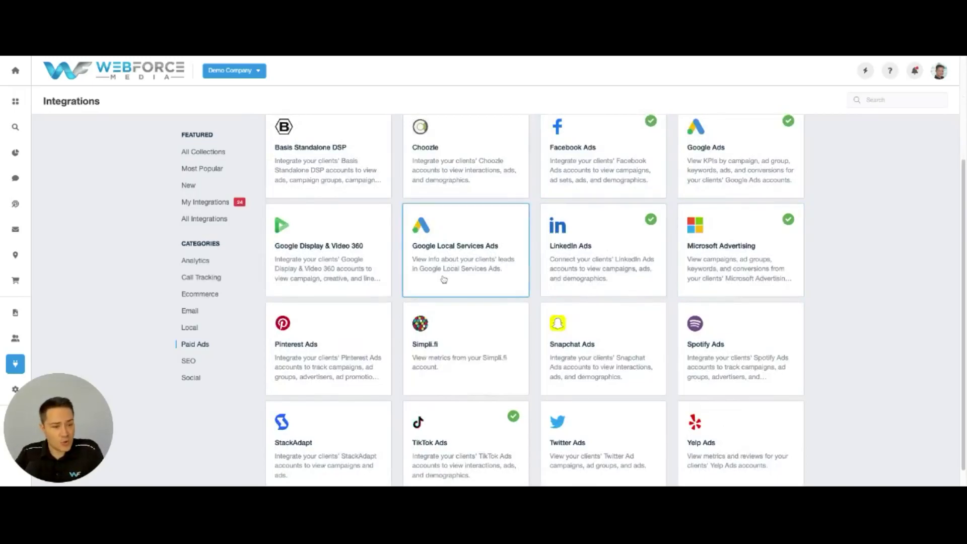
scroll(352, 312, down, 1)
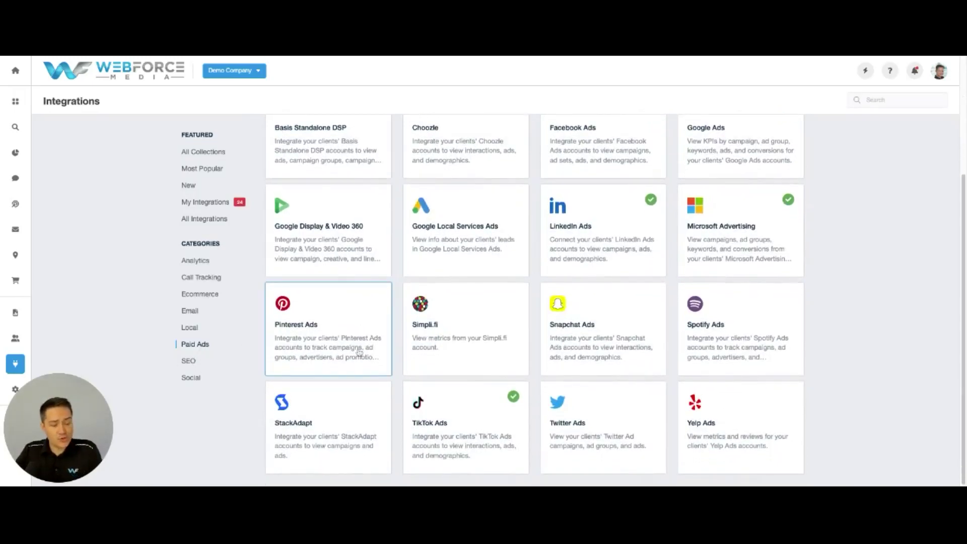
scroll(447, 331, up, 3)
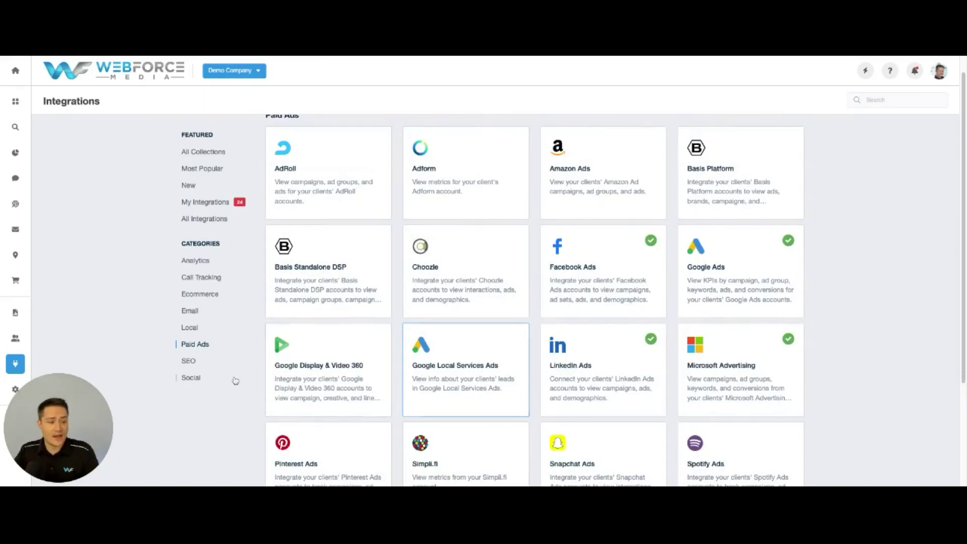
click(191, 362)
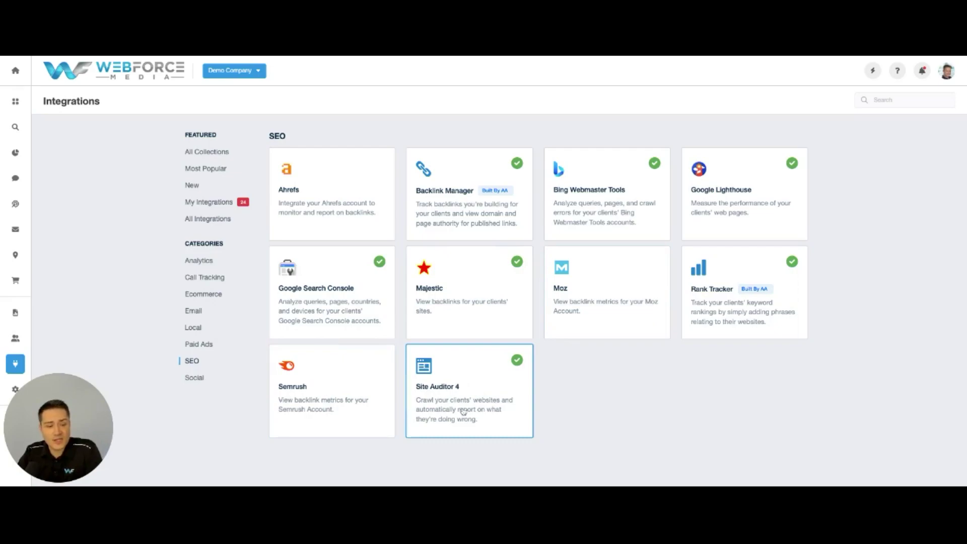
click(193, 379)
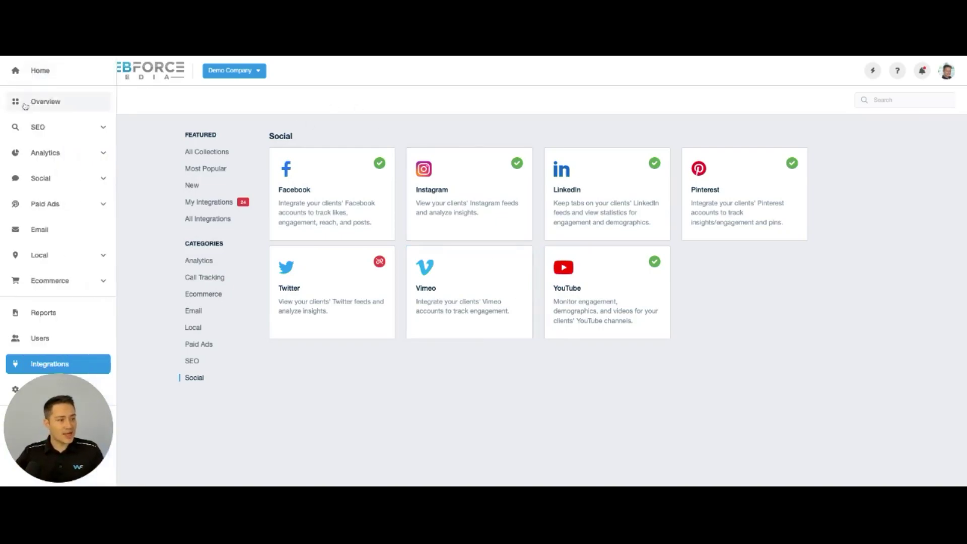
Open the company's overview dashboard and review its Social Media Performance section for Facebook and Twitter
click(24, 105)
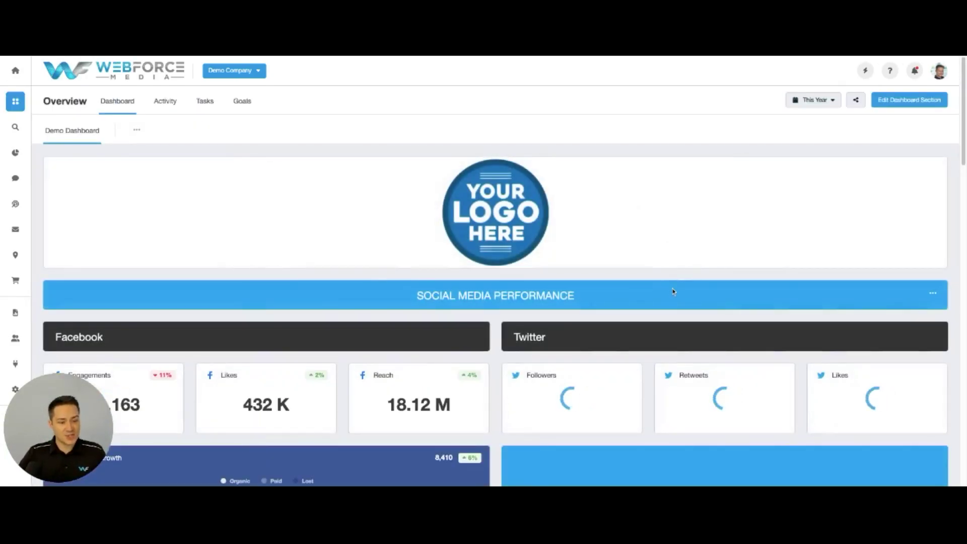
scroll(641, 314, down, 2)
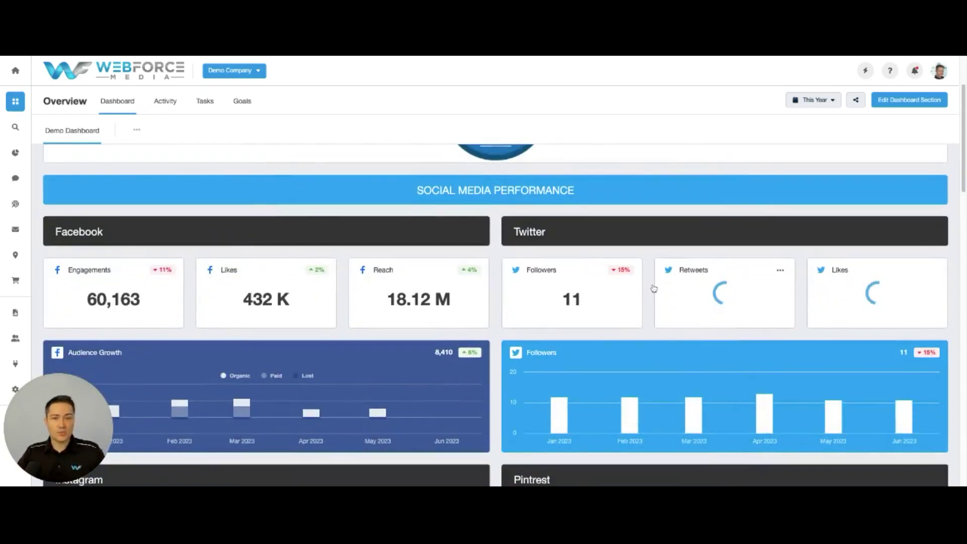
scroll(654, 290, down, 1)
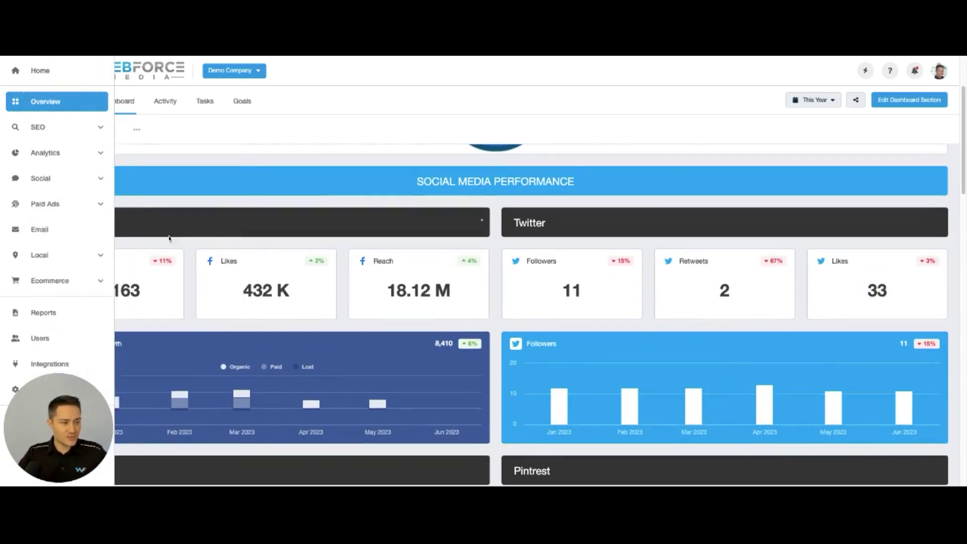
scroll(375, 248, up, 2)
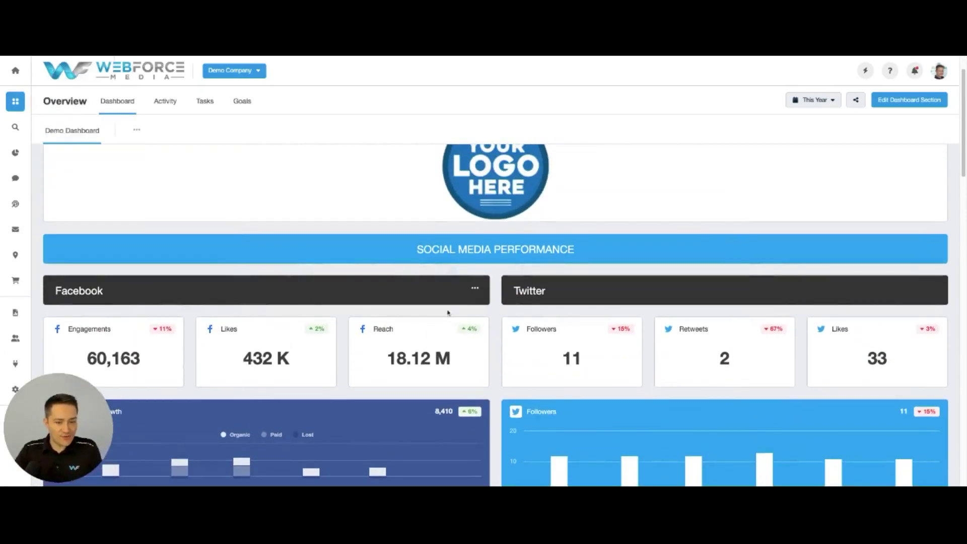
scroll(630, 312, down, 1)
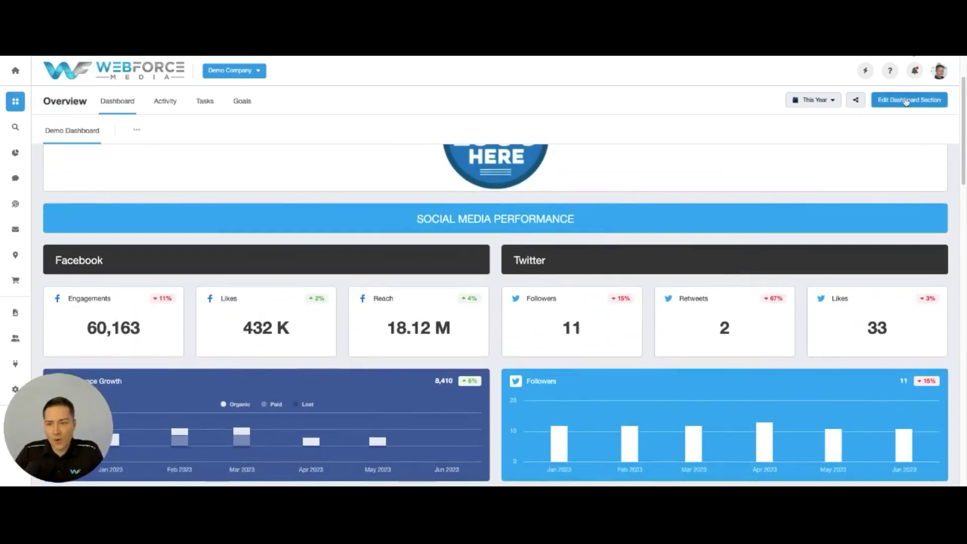
Open the Demo Dashboard section for editing and try rearranging the Twitter Likes and Retweets widgets
click(905, 102)
drag(707, 279, 647, 291)
drag(596, 336, 594, 285)
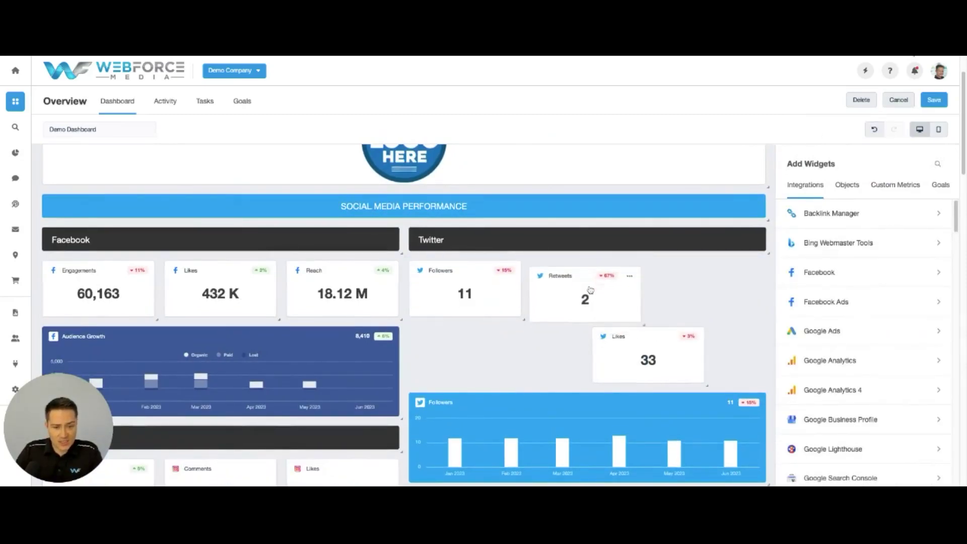
mouse_move(646, 395)
mouse_down()
mouse_move(613, 358)
mouse_move(654, 363)
mouse_move(647, 400)
mouse_up()
Look through the integrations that offer widgets to add and save the dashboard section
scroll(815, 313, down, 9)
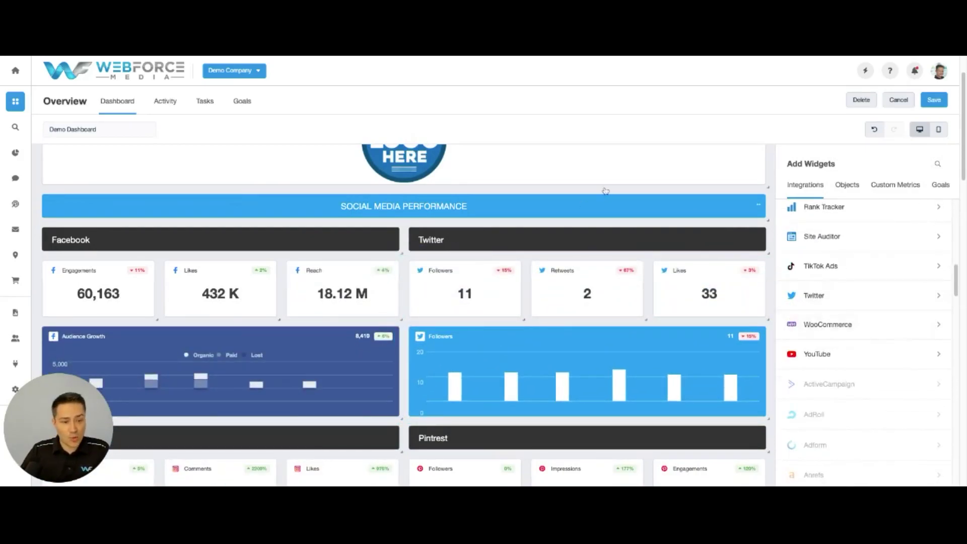
scroll(599, 193, down, 3)
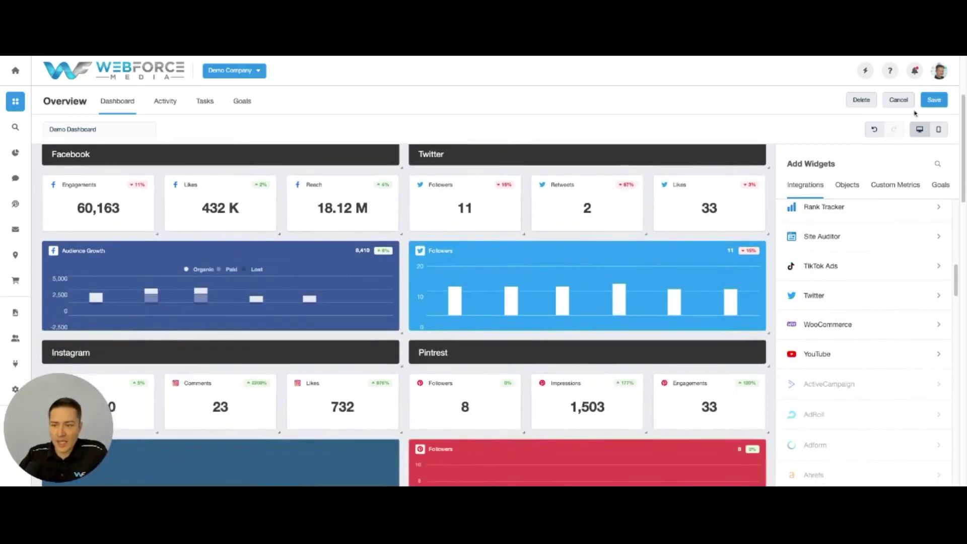
click(934, 99)
Look over the dashboard's Instagram and Pinterest widgets and its ad performance section
scroll(486, 326, down, 3)
scroll(486, 326, down, 4)
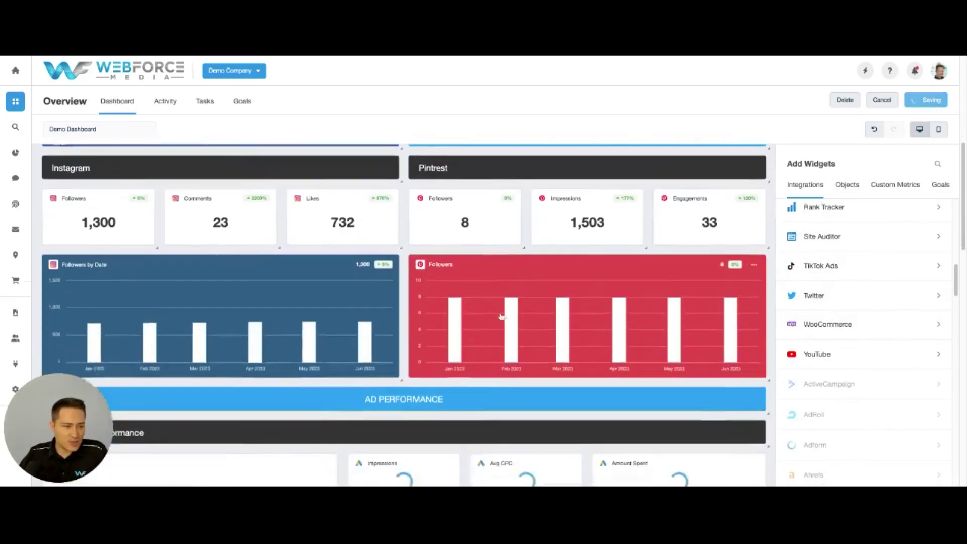
scroll(318, 393, down, 3)
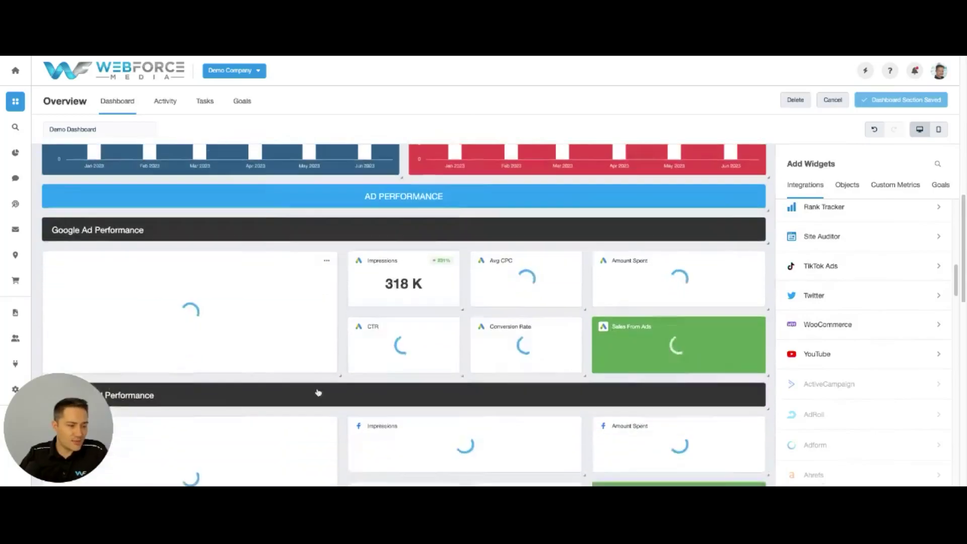
scroll(358, 378, down, 3)
scroll(358, 378, down, 8)
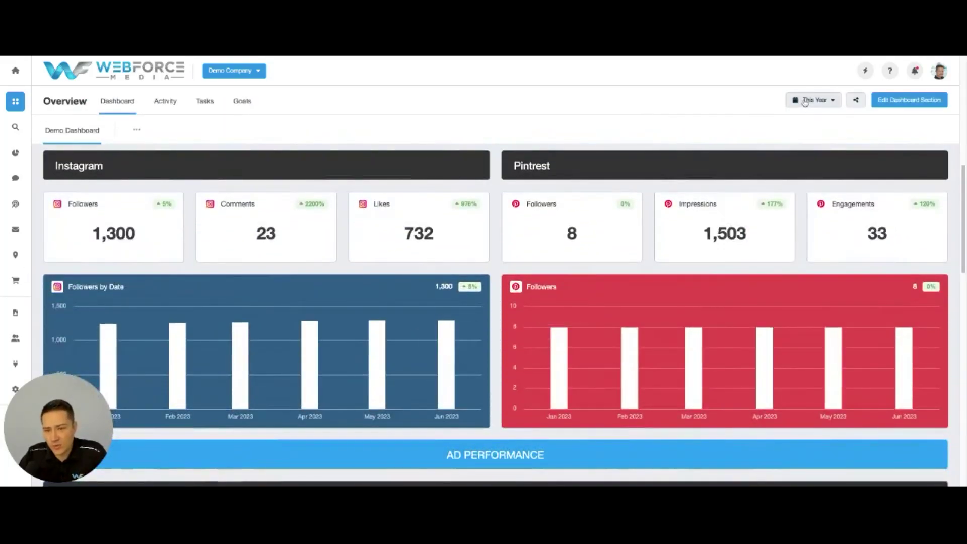
Browse the preset periods offered for the dashboard's date range and close the selector without changing it
click(812, 99)
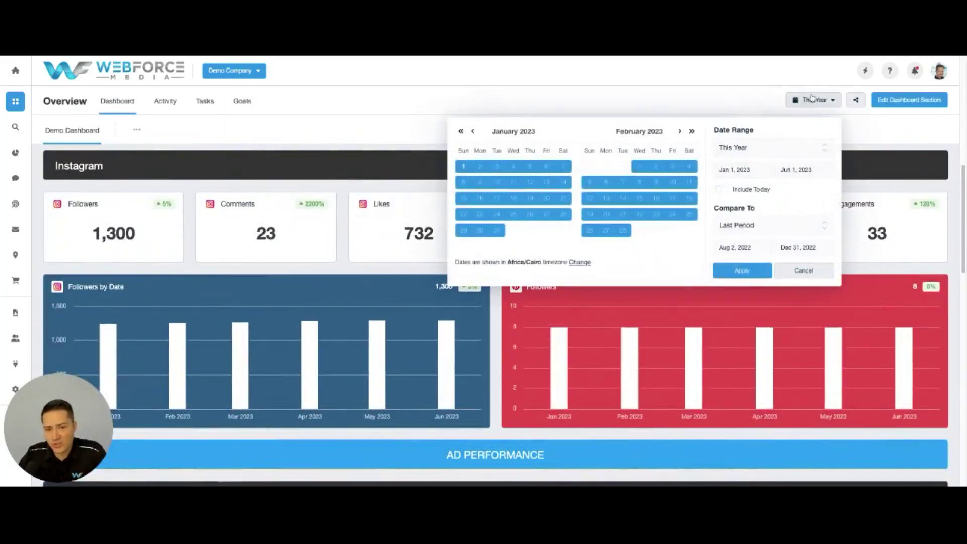
click(748, 148)
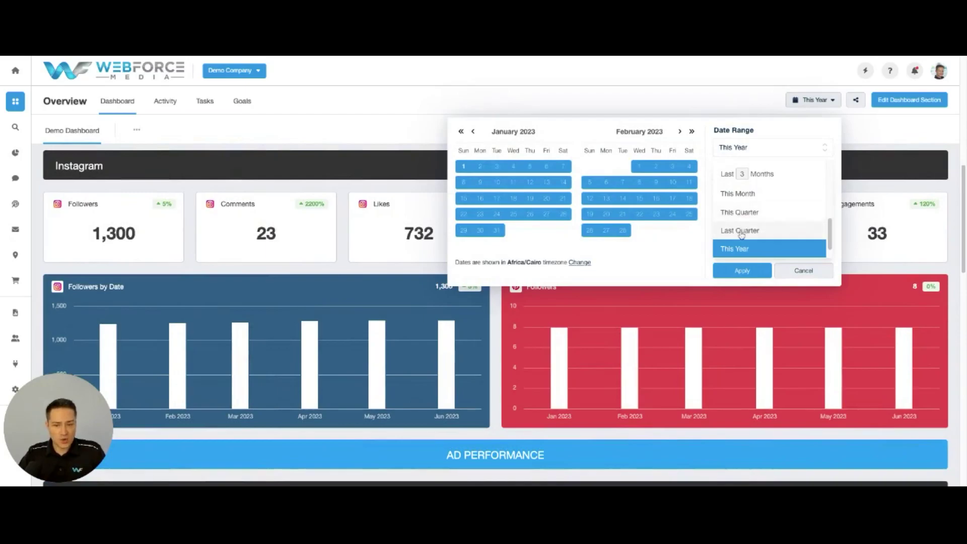
scroll(746, 222, up, 1)
scroll(735, 216, up, 5)
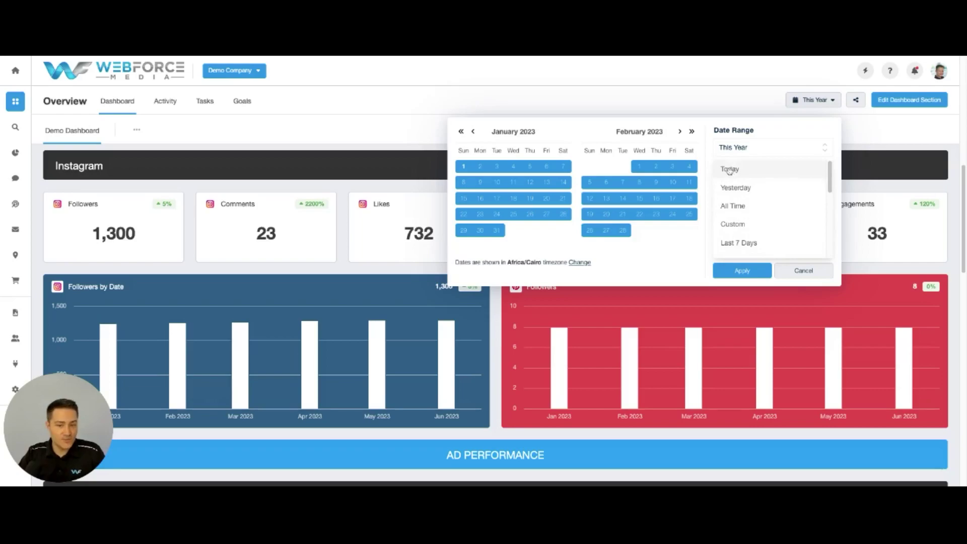
click(658, 271)
click(767, 272)
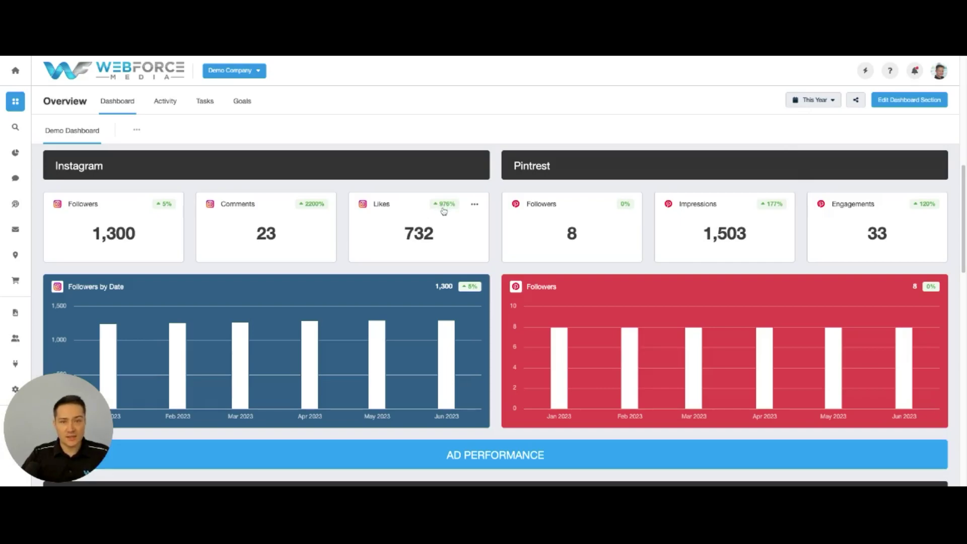
Examine the Google and Facebook ad performance figures on the dashboard, including clicks, CTR, amount spent and sales from ads
scroll(468, 282, down, 7)
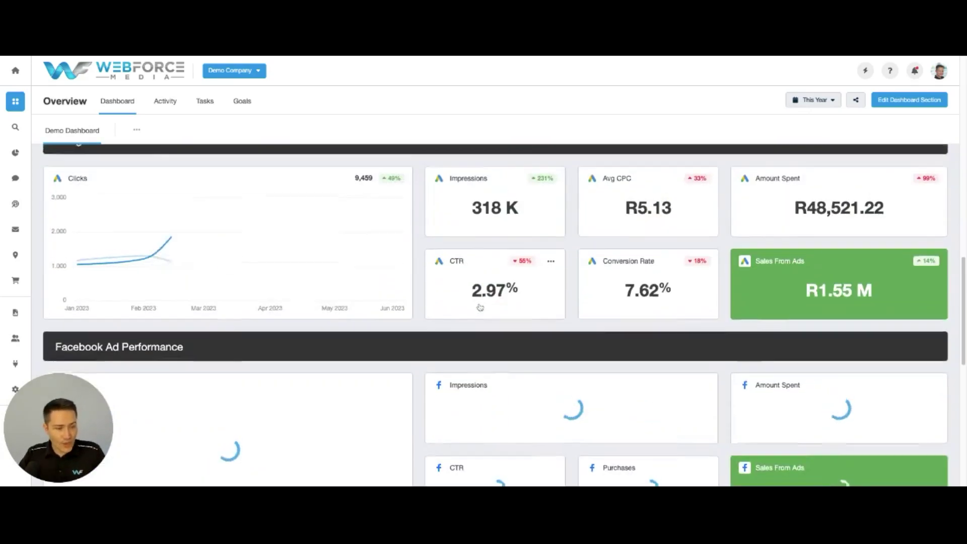
scroll(281, 277, up, 2)
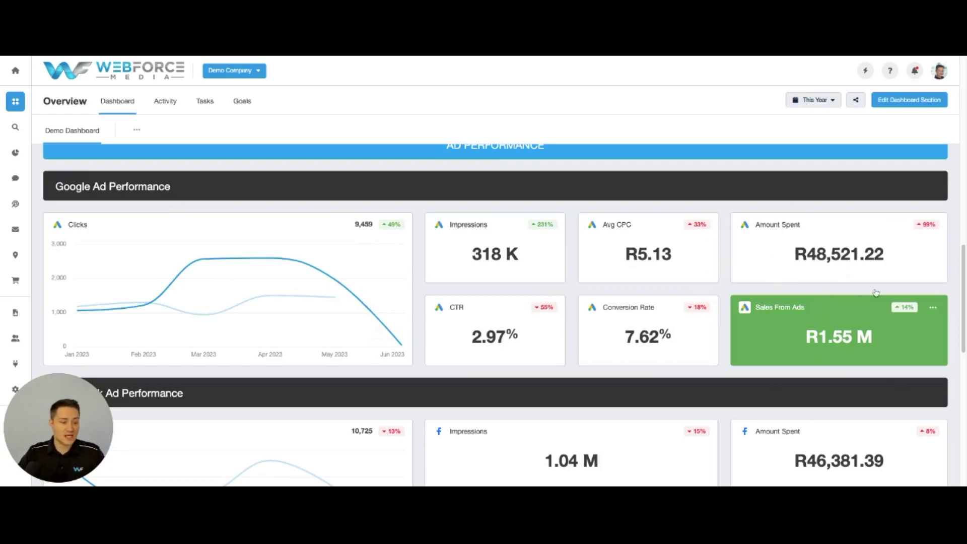
scroll(755, 297, down, 1)
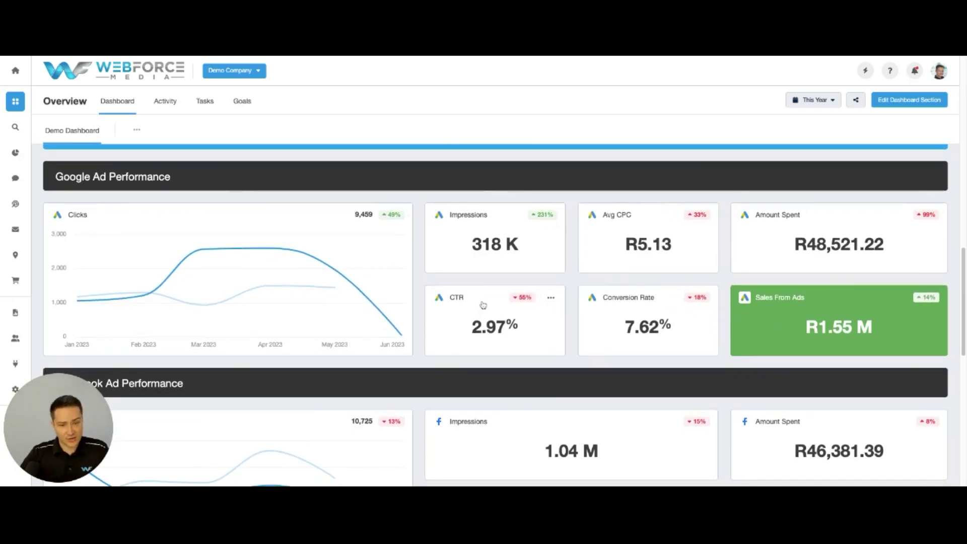
scroll(561, 287, up, 1)
scroll(564, 283, down, 3)
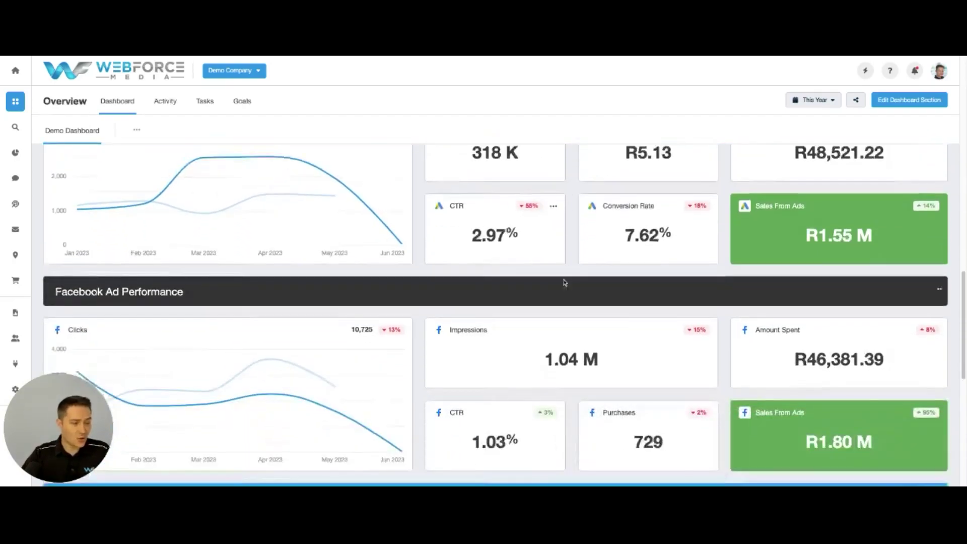
scroll(567, 278, down, 4)
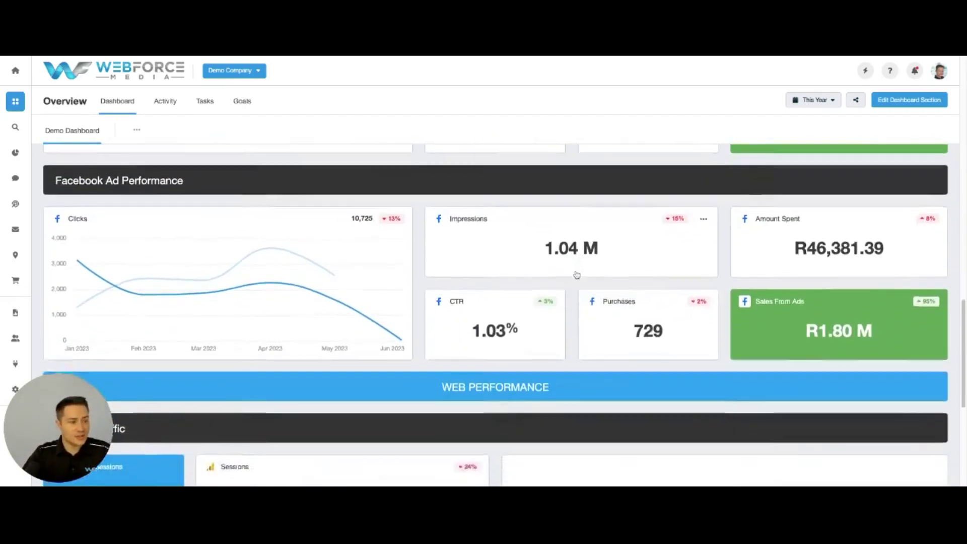
Review the Website Traffic widgets under Web Performance, including sessions by channel and device, session duration and pageviews
scroll(576, 275, down, 2)
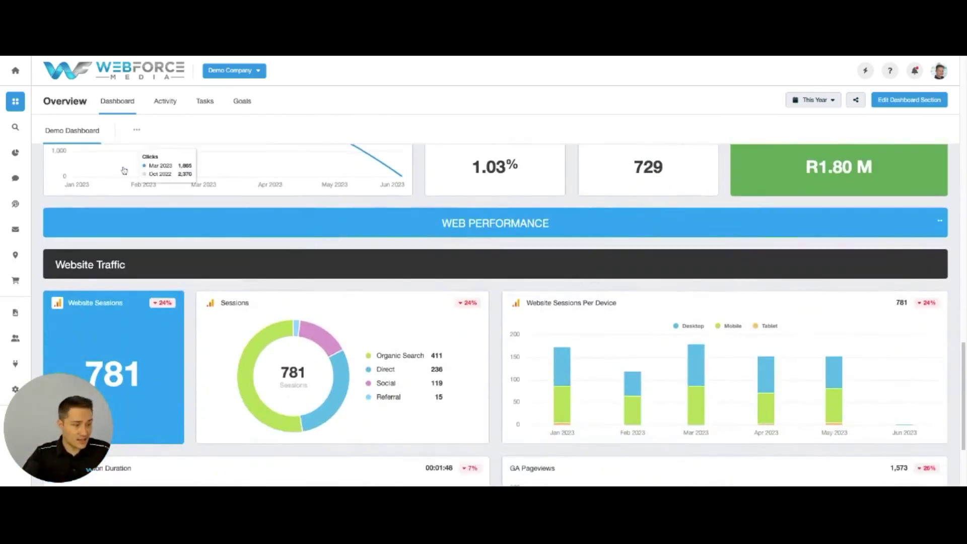
scroll(277, 305, down, 2)
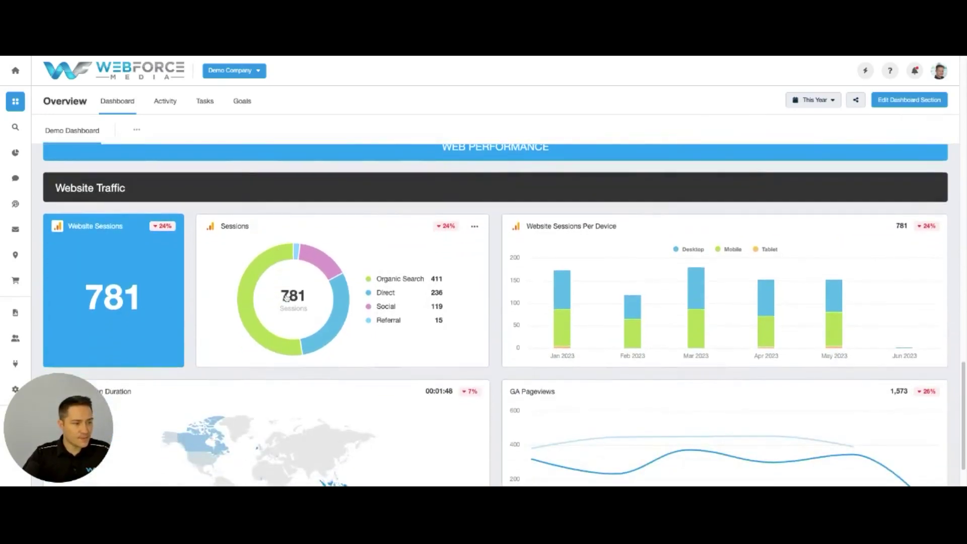
scroll(367, 281, down, 1)
scroll(367, 281, down, 1)
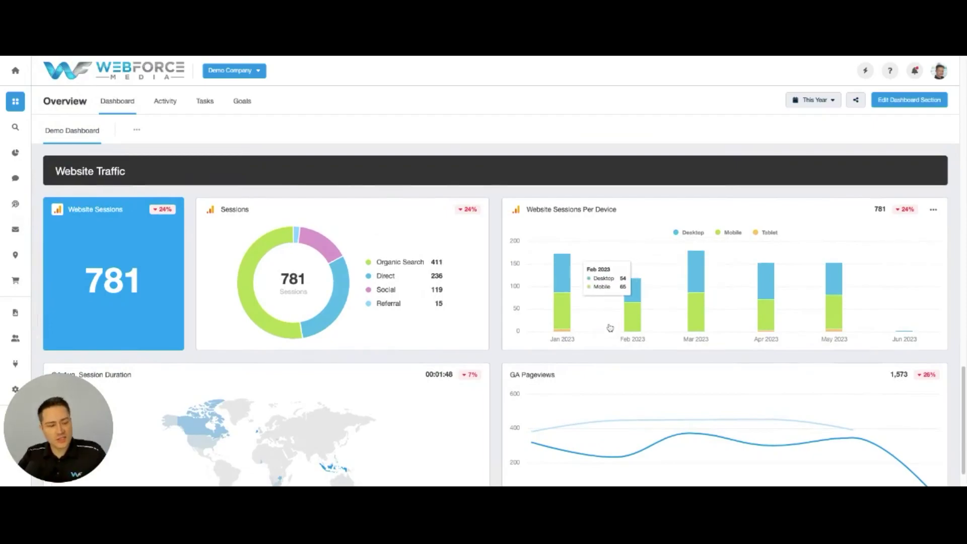
scroll(312, 242, down, 1)
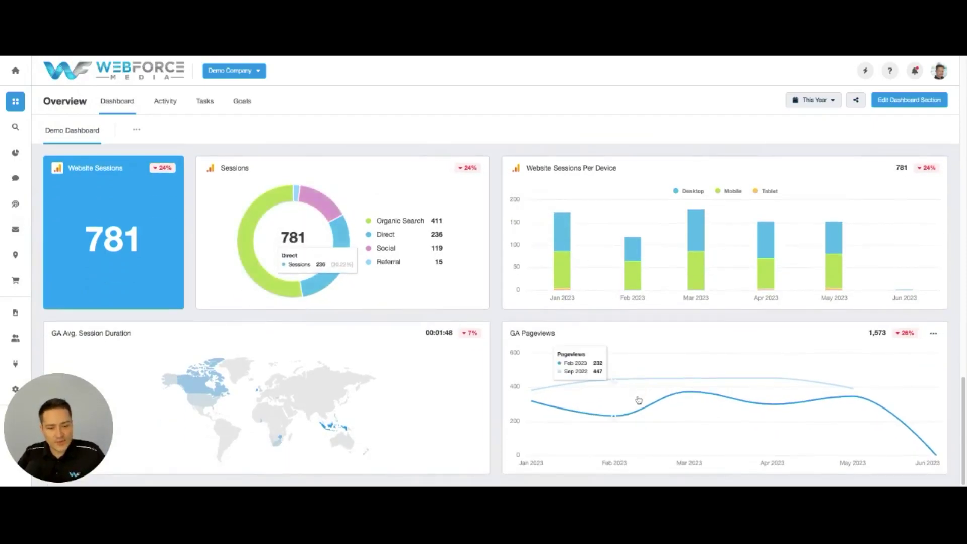
View the connected SEO and Analytics integrations and open the Google Analytics 4 acquisition report
click(40, 129)
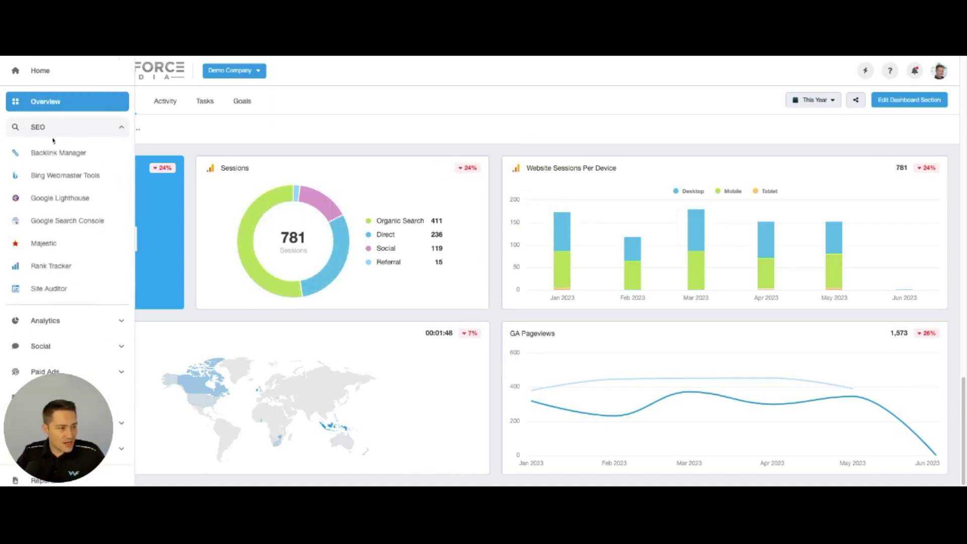
click(49, 321)
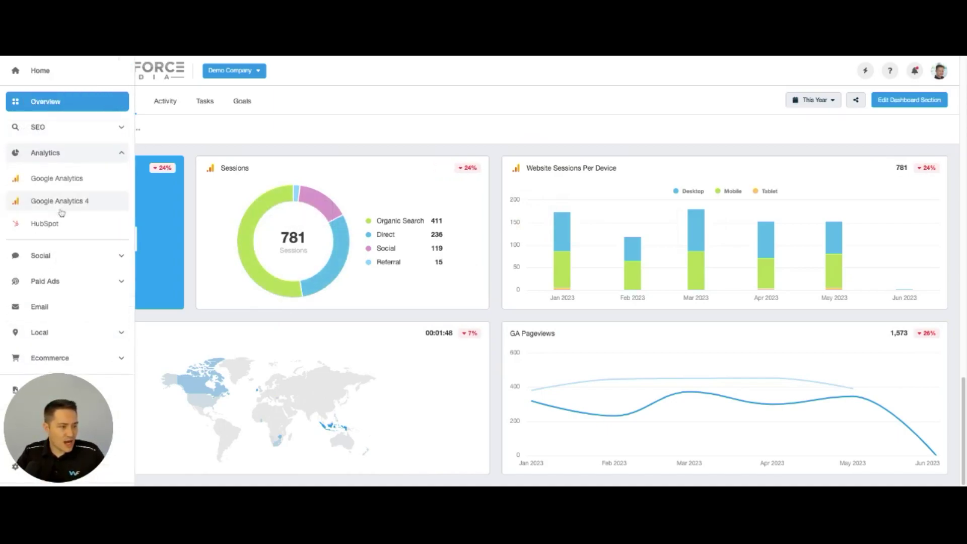
click(57, 201)
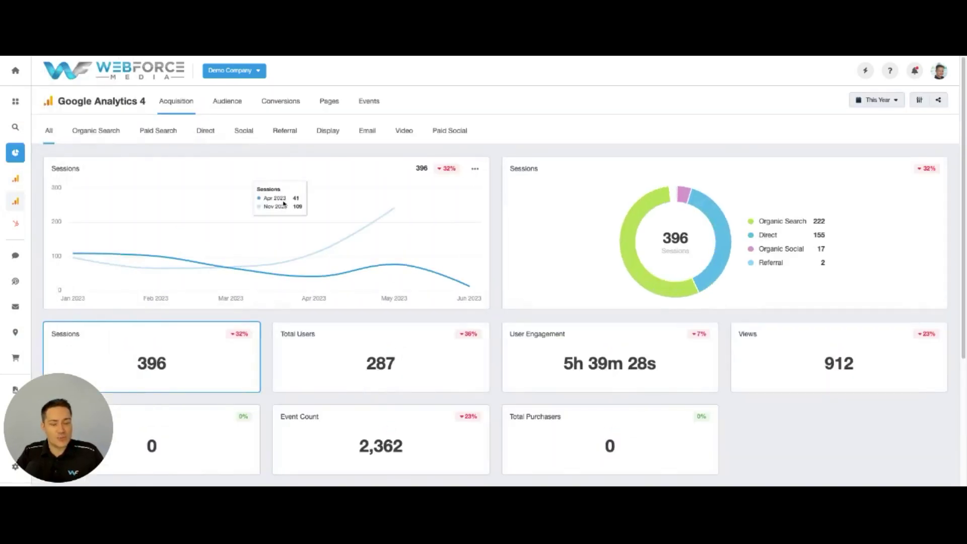
mouse_move(32, 256)
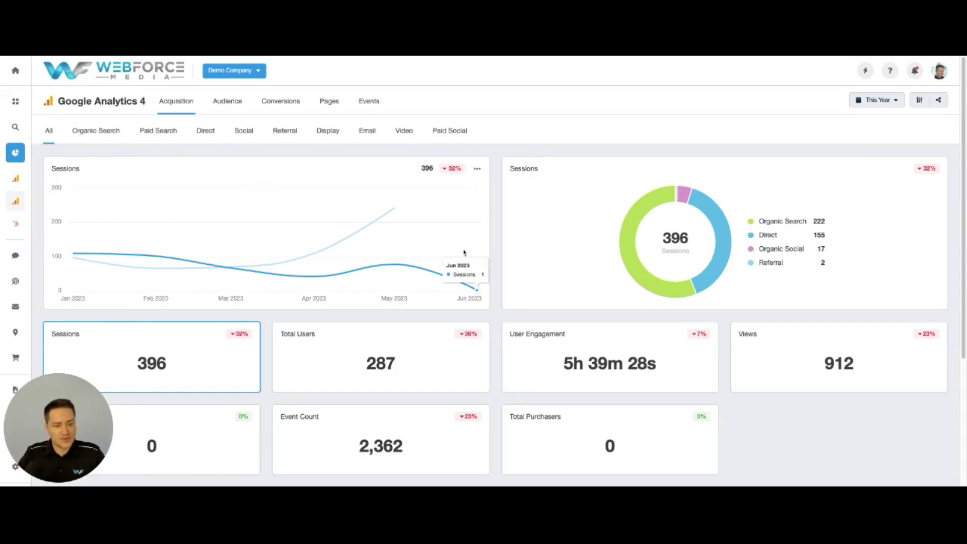
Chart total users and views in place of sessions in the Google Analytics 4 acquisition report
click(438, 342)
click(777, 352)
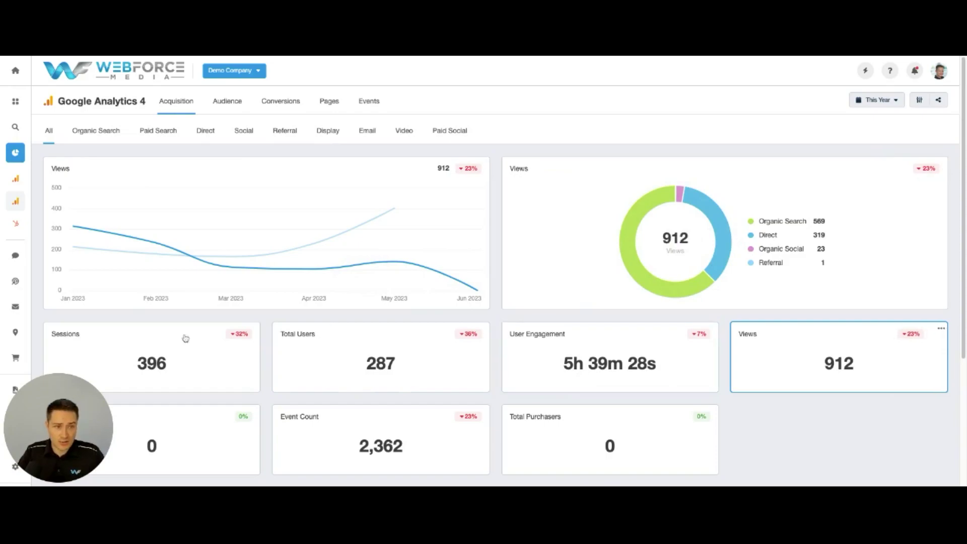
Open the Facebook report from the connected social integrations
mouse_move(31, 286)
click(51, 255)
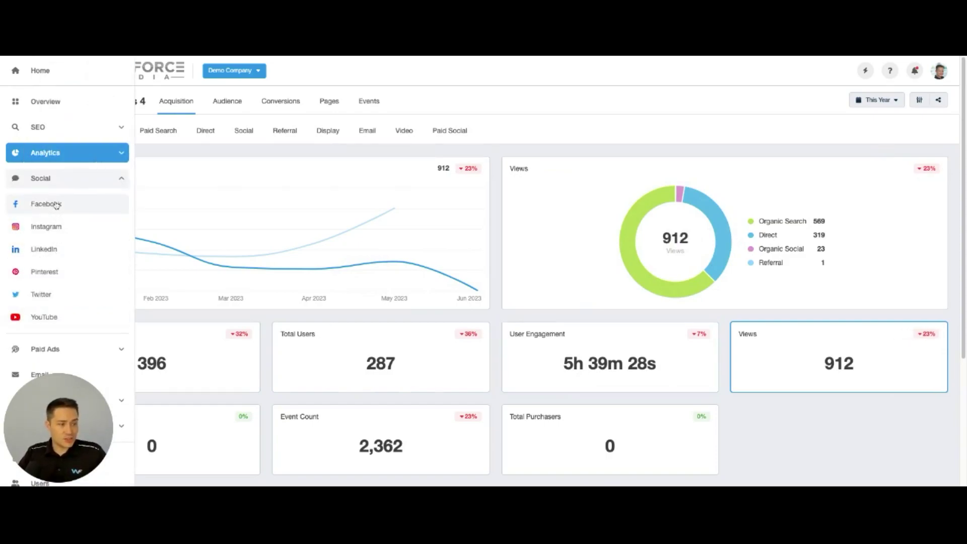
click(68, 208)
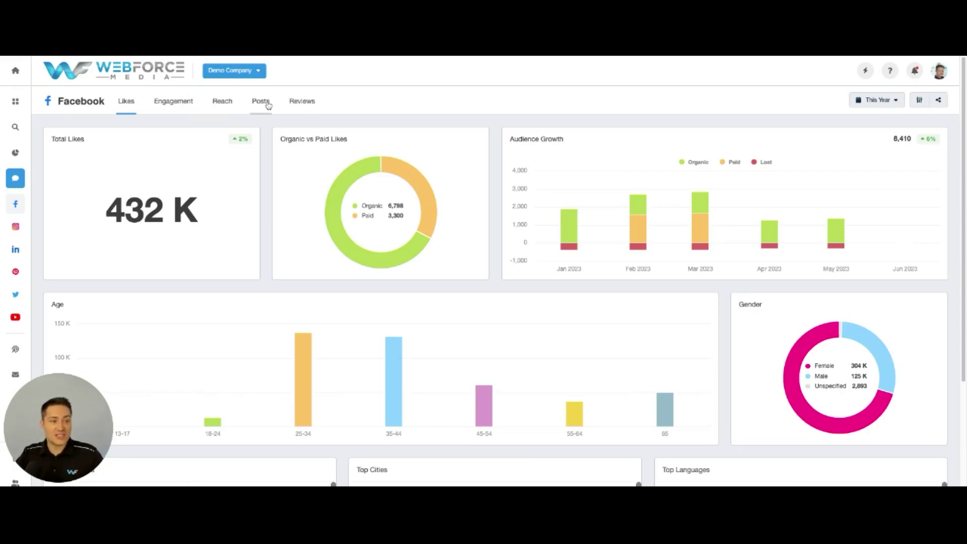
Look through the remaining social integrations and open the Facebook Ads report among the paid ad integrations
mouse_move(20, 211)
scroll(23, 226, down, 2)
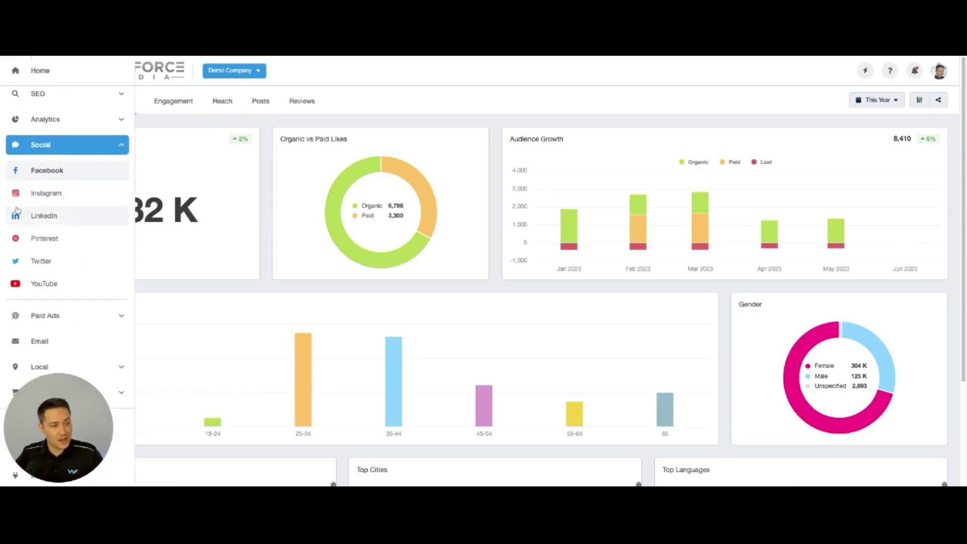
scroll(32, 281, down, 1)
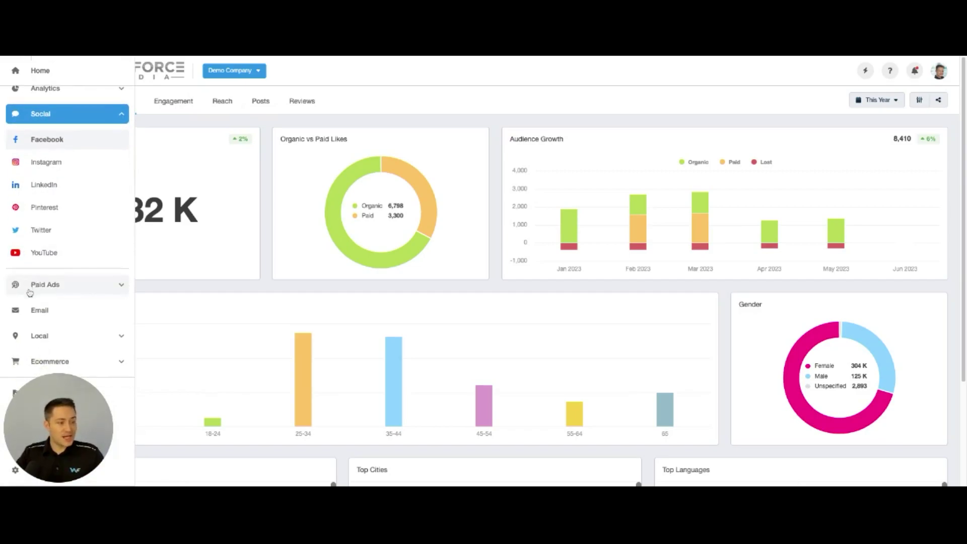
click(58, 287)
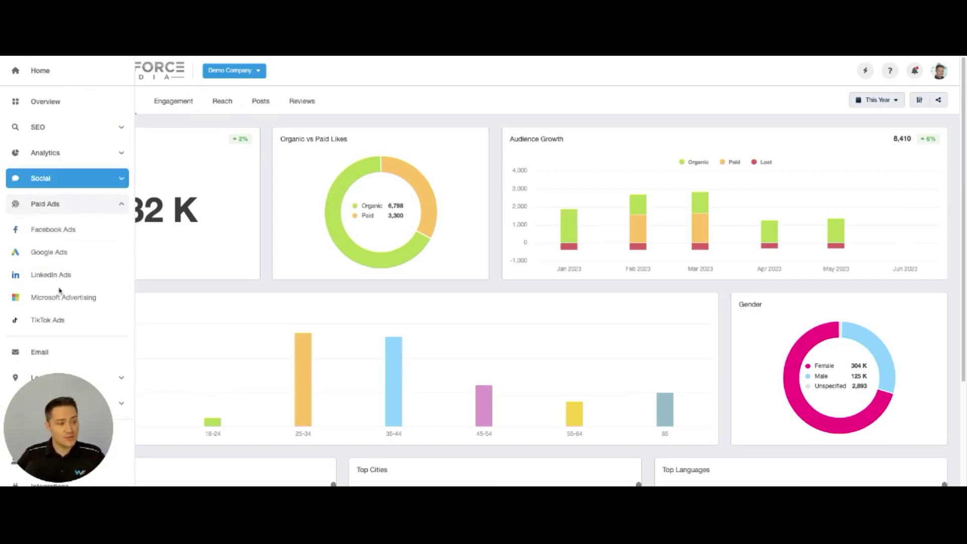
click(61, 235)
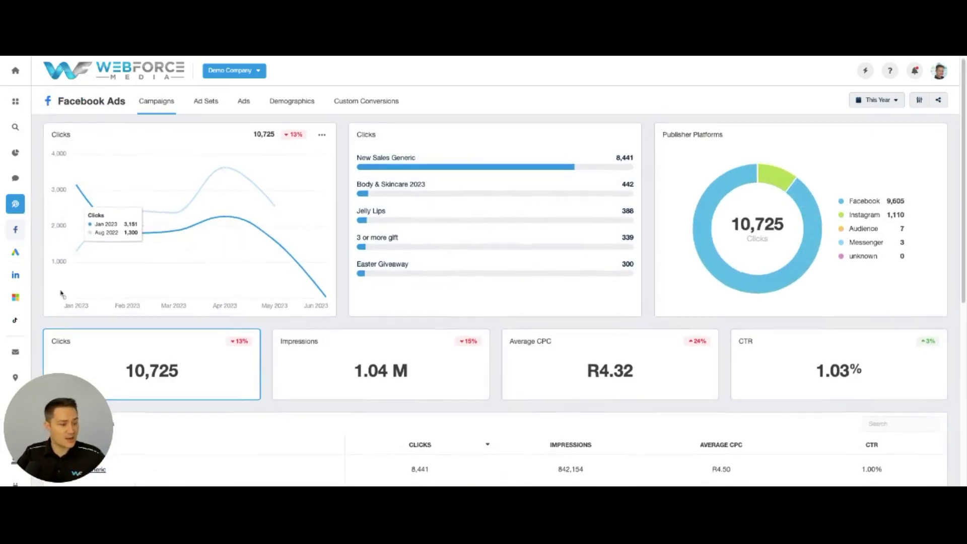
Open the Google Ads report and examine its campaign metrics and campaign table
scroll(61, 293, down, 1)
click(15, 252)
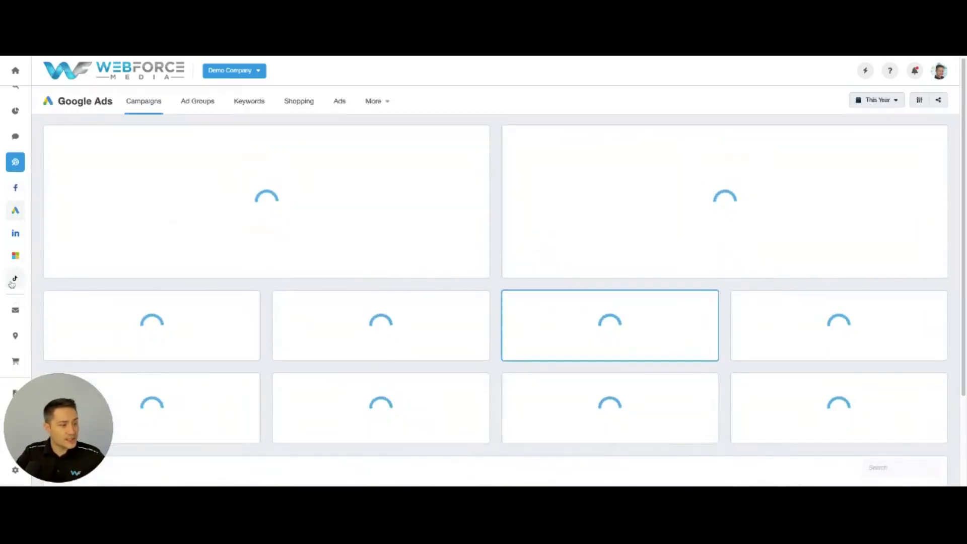
scroll(15, 307, down, 2)
scroll(14, 362, down, 1)
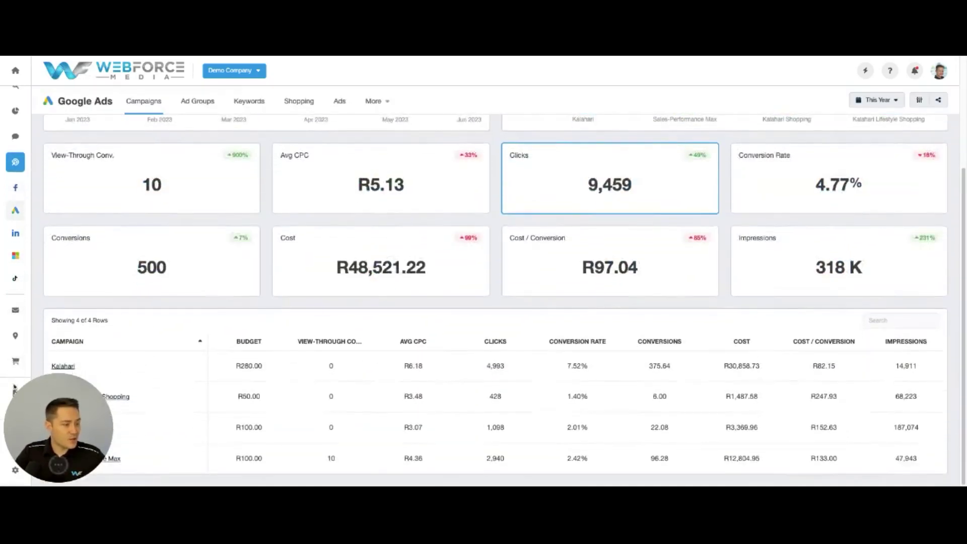
Open the WooCommerce report under Ecommerce and examine its total sales, top products sold and order count
mouse_move(15, 383)
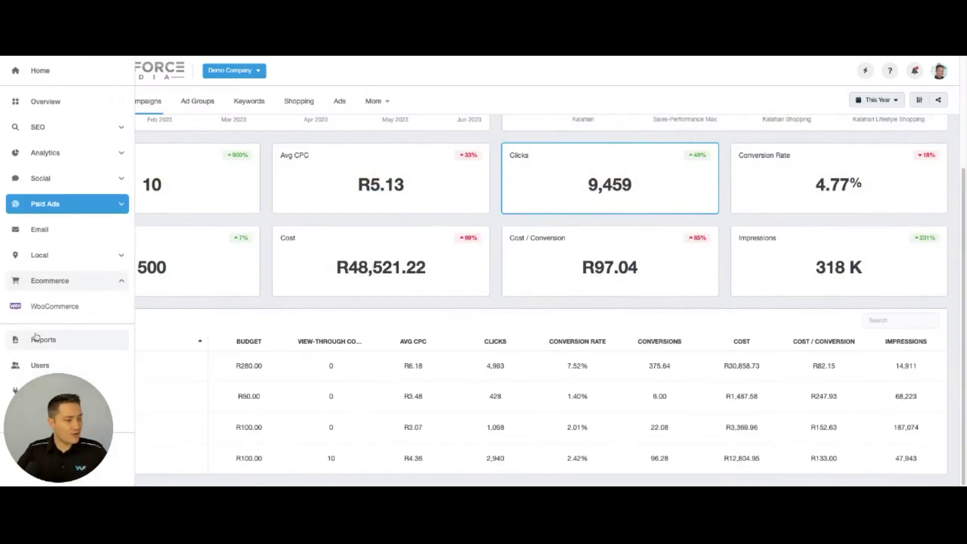
click(35, 308)
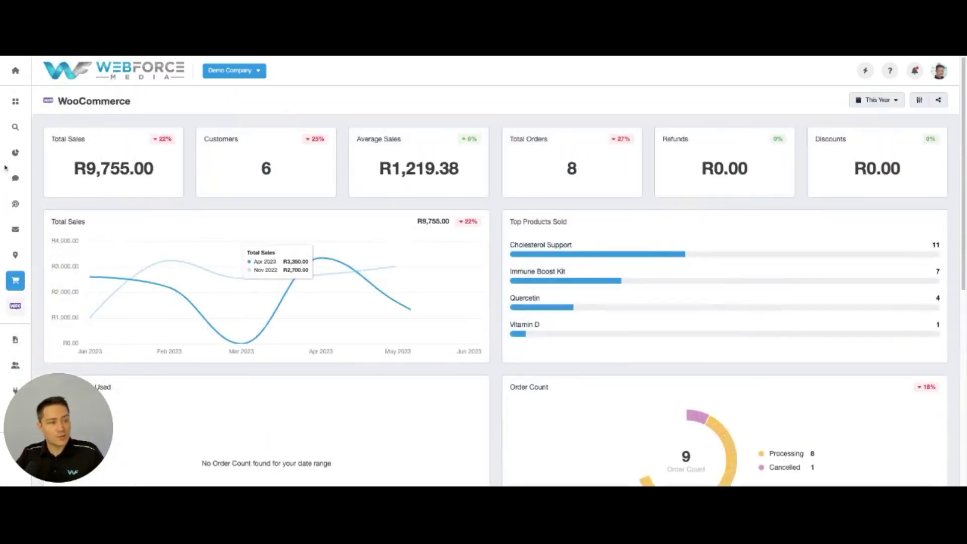
scroll(307, 267, down, 1)
Open the Sample - Monthly Marketing Report from the scheduled reports and view its cover page
mouse_move(19, 228)
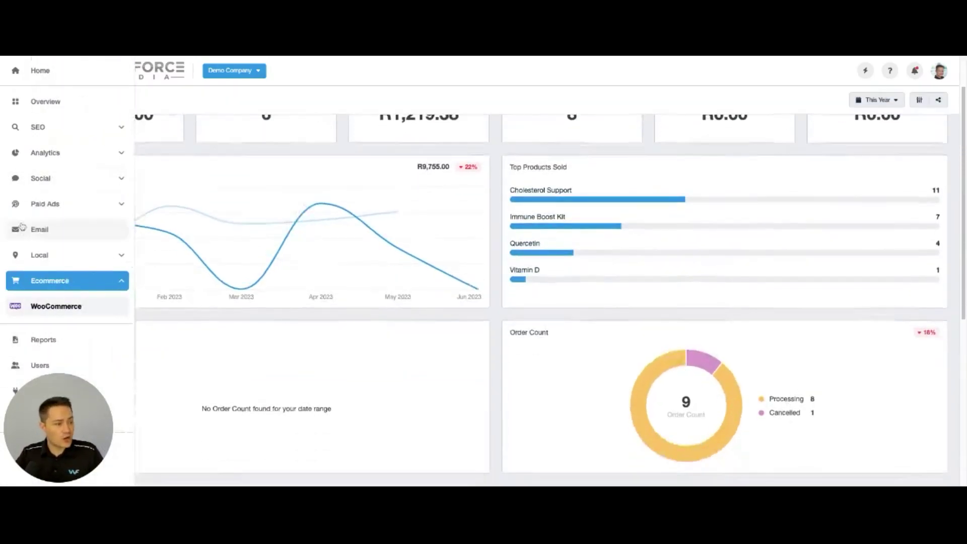
click(42, 340)
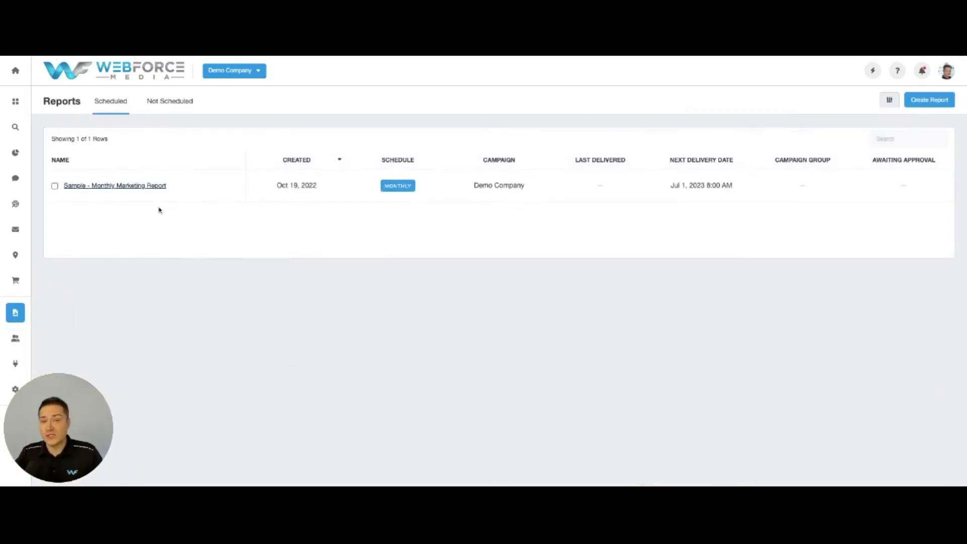
click(108, 186)
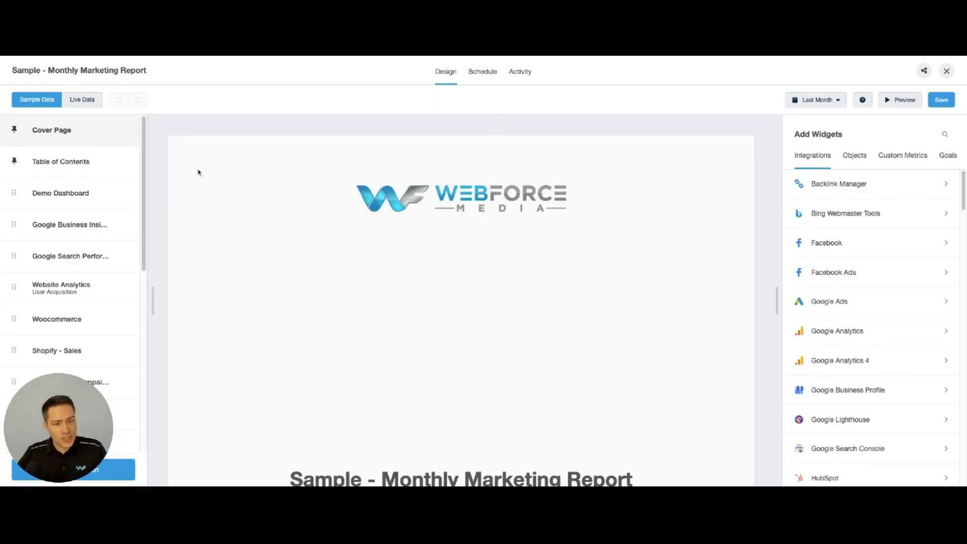
scroll(588, 210, down, 3)
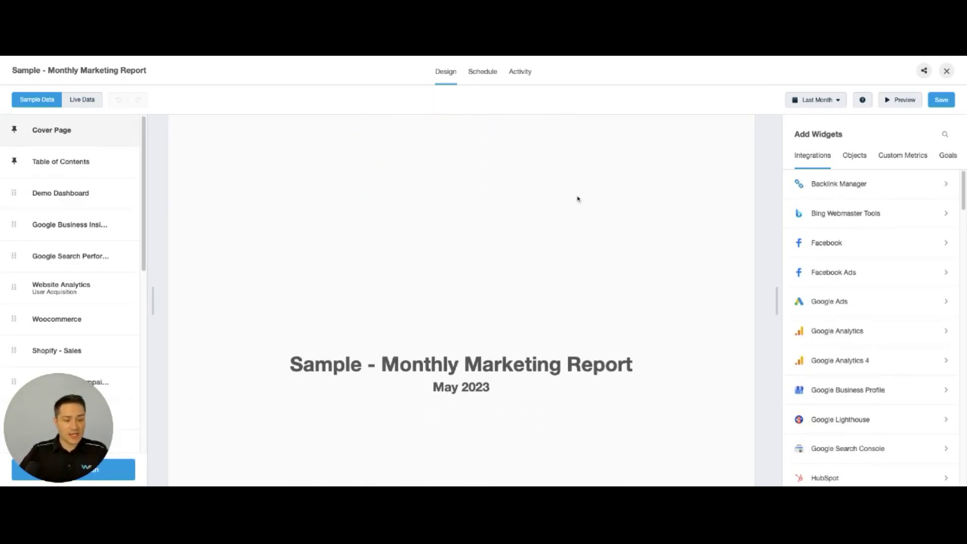
scroll(580, 205, down, 1)
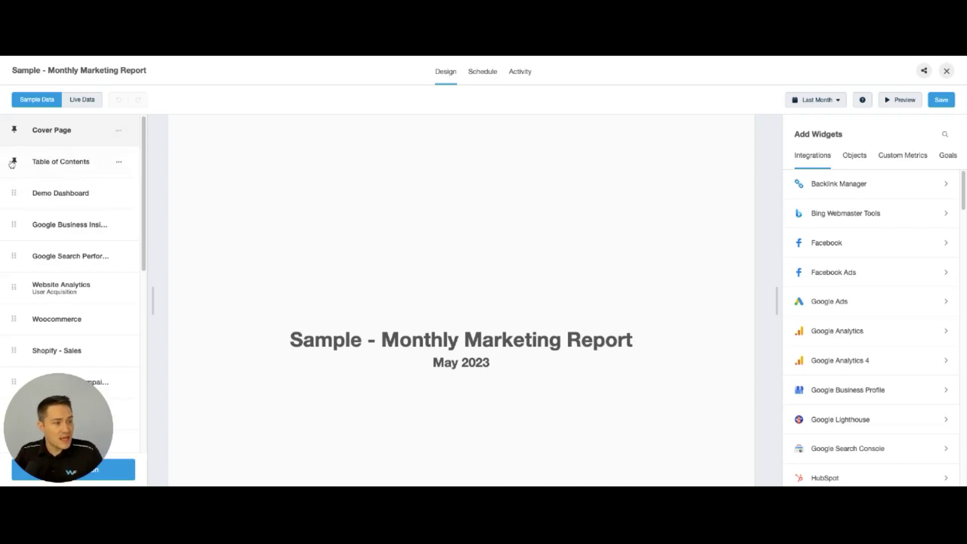
Review the report's Table of Contents page and the social media widgets on the Demo Dashboard page
click(39, 168)
scroll(212, 247, down, 4)
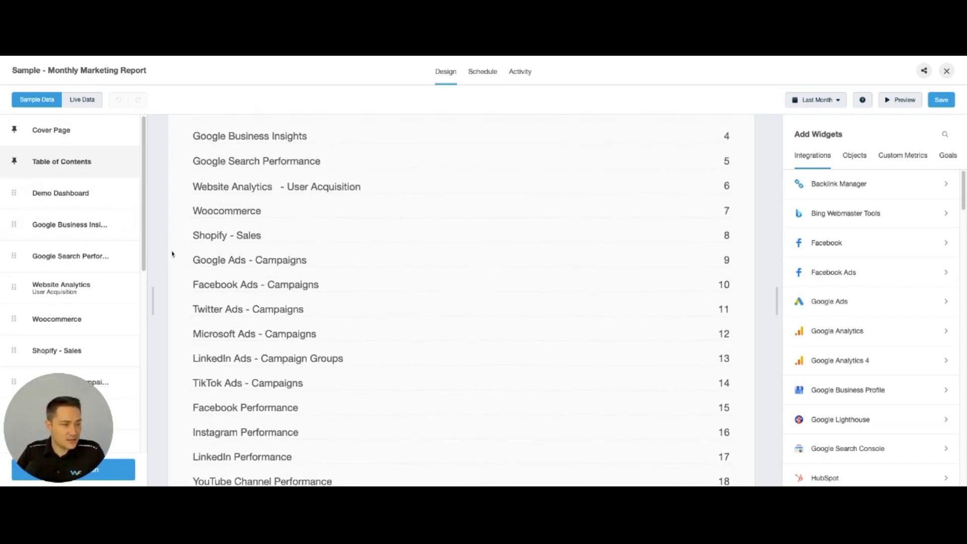
click(61, 193)
scroll(381, 344, down, 1)
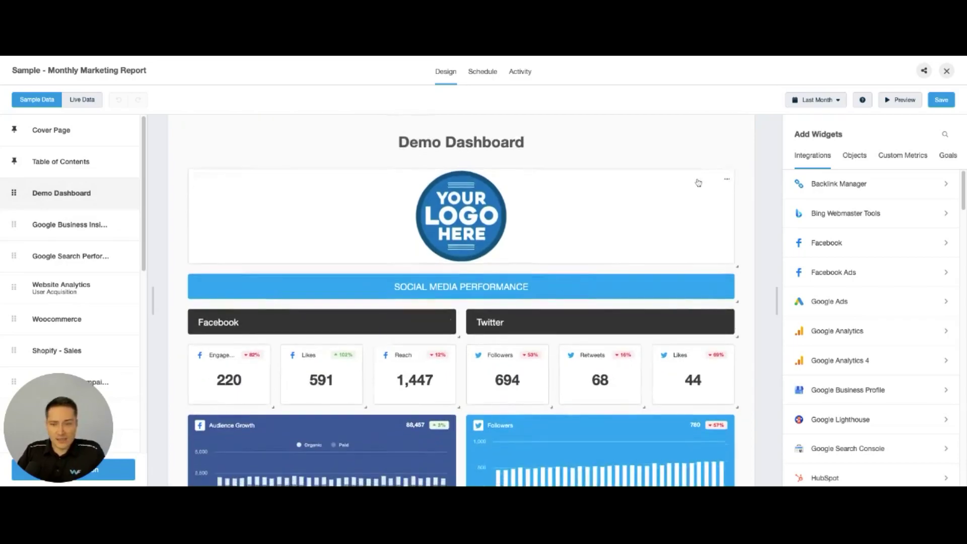
scroll(352, 329, down, 2)
scroll(353, 330, down, 2)
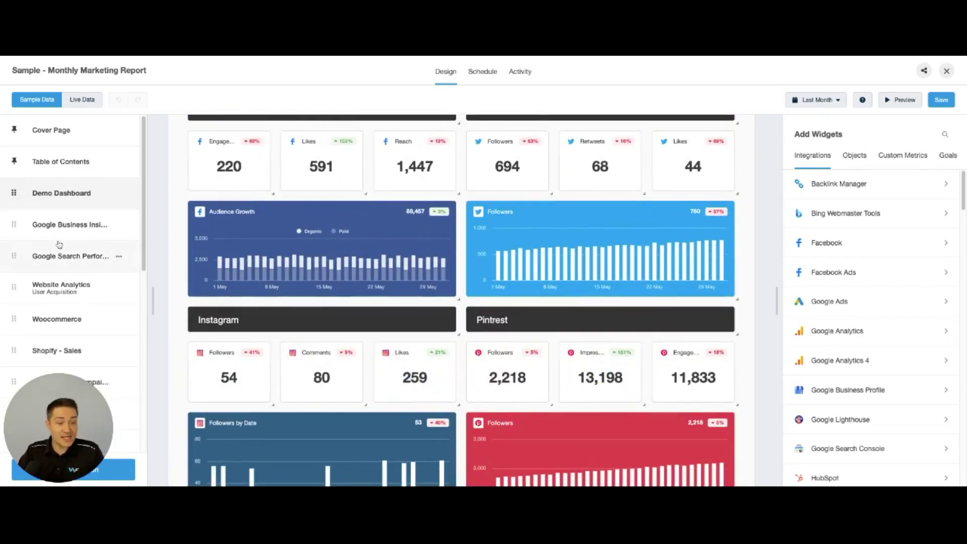
View the report's Google Business Insights, Google Search Performance, Shopify - Sales and Woocommerce pages
click(61, 224)
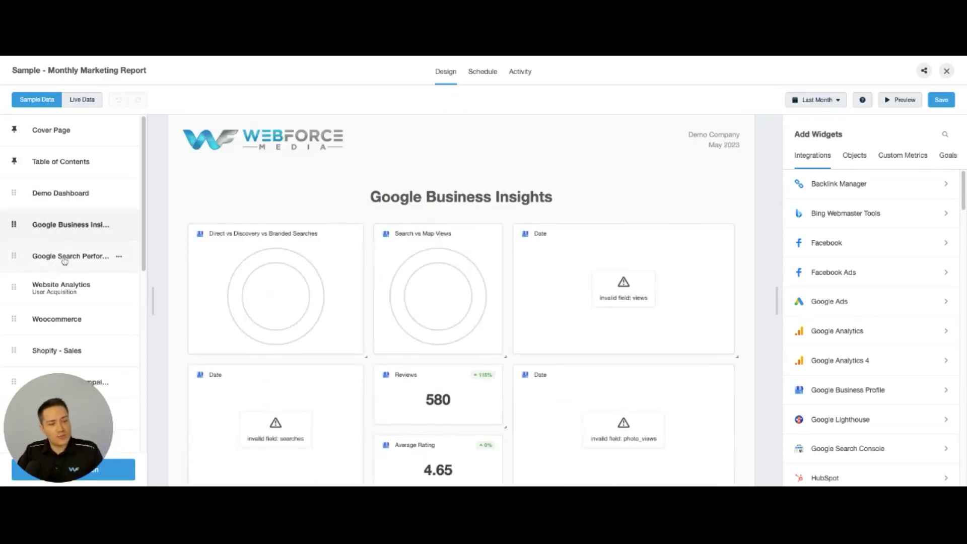
click(65, 260)
scroll(62, 298, down, 1)
scroll(63, 298, down, 2)
click(55, 259)
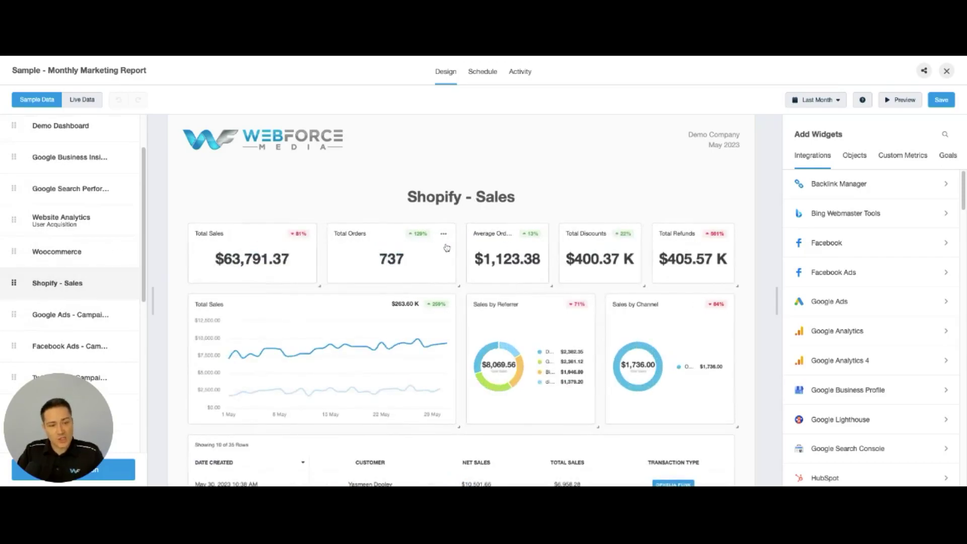
click(75, 252)
Open the report's Facebook Ads - Campaigns page and examine its metrics and campaign table
scroll(75, 256, down, 3)
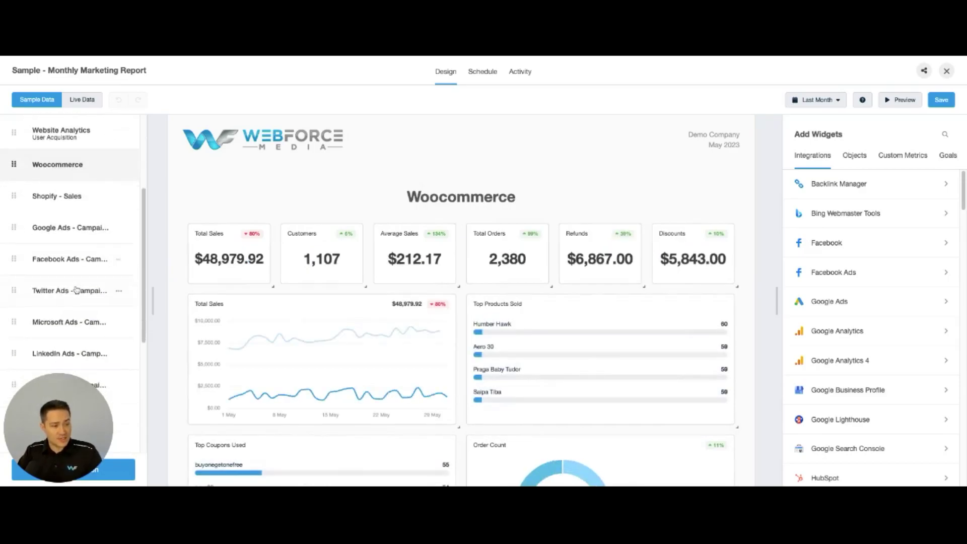
click(60, 257)
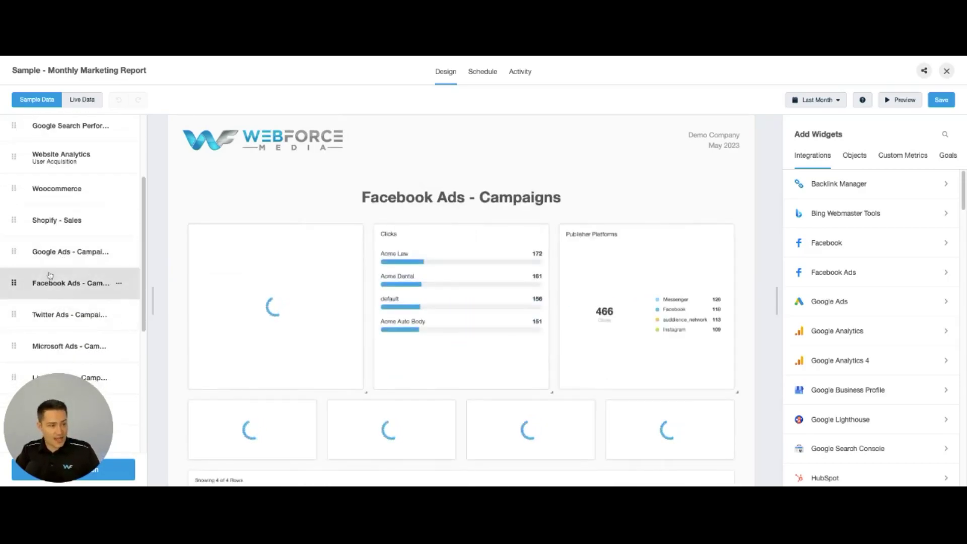
scroll(641, 307, down, 5)
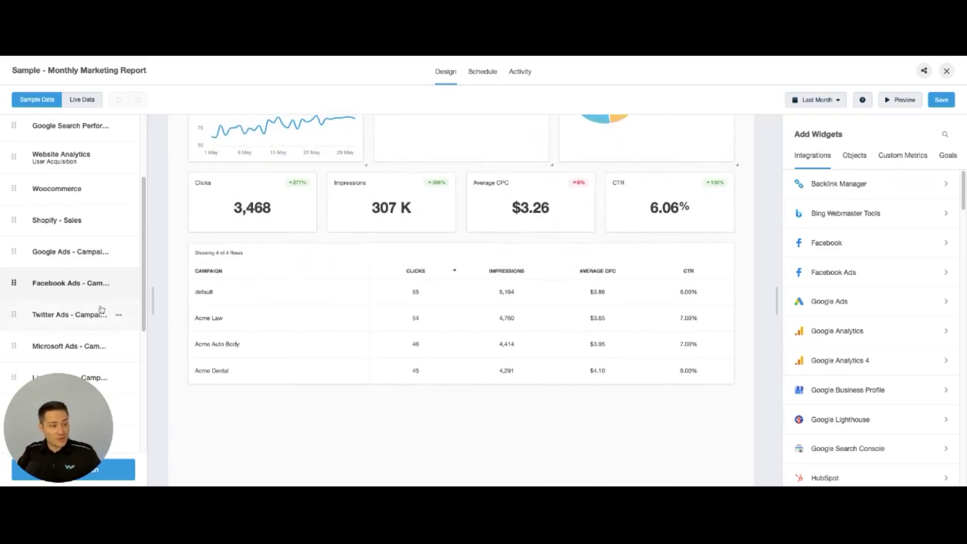
Review the Stripe - Account Overview and Salesforce - Leads pages near the end of the report
scroll(89, 306, down, 2)
scroll(88, 306, down, 4)
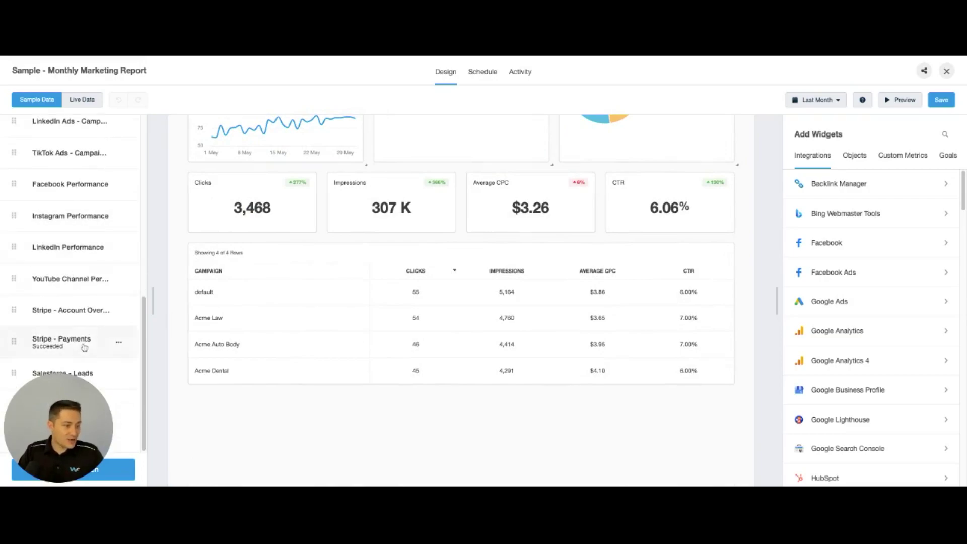
click(60, 302)
scroll(535, 318, down, 2)
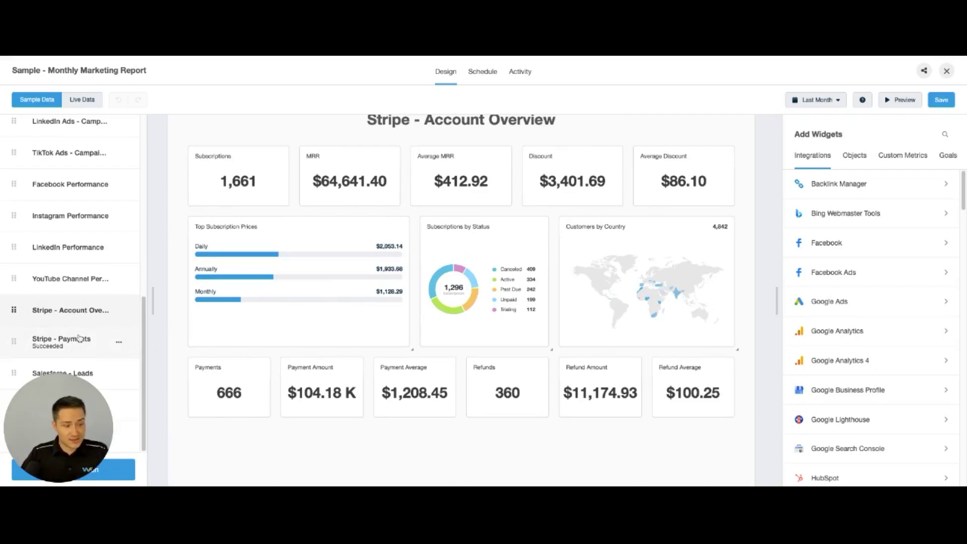
click(86, 376)
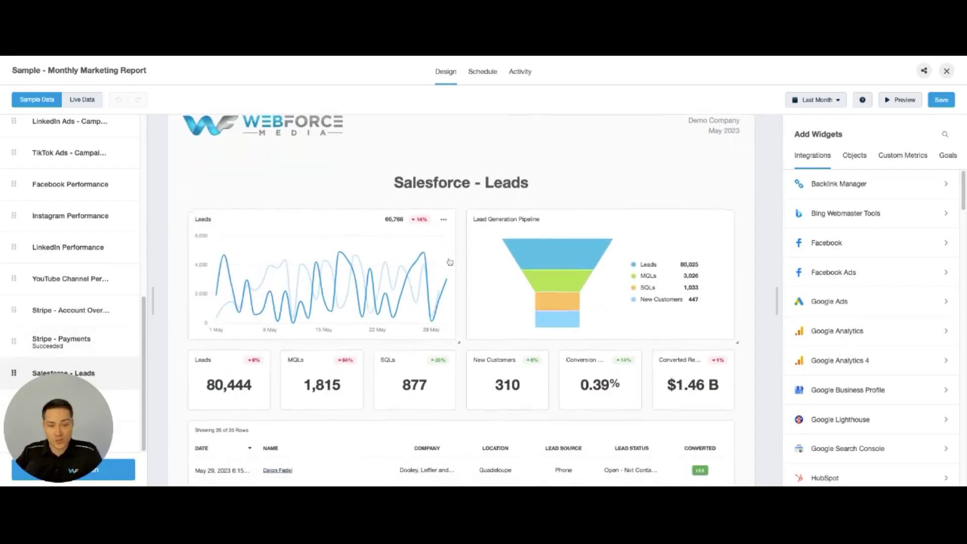
scroll(448, 261, down, 3)
Close the sample monthly report and return to the list of scheduled reports
scroll(361, 274, up, 2)
scroll(361, 273, up, 10)
scroll(360, 274, up, 5)
click(947, 71)
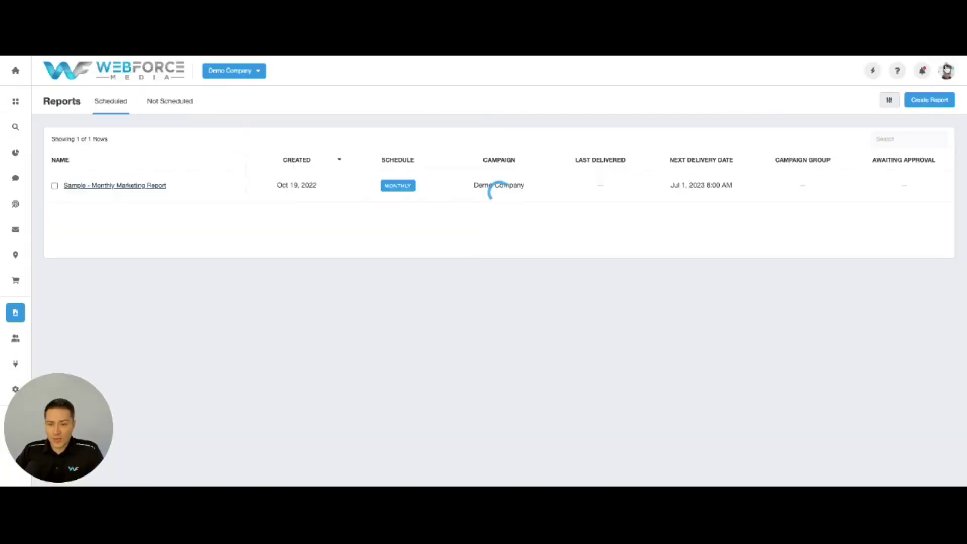
mouse_move(20, 349)
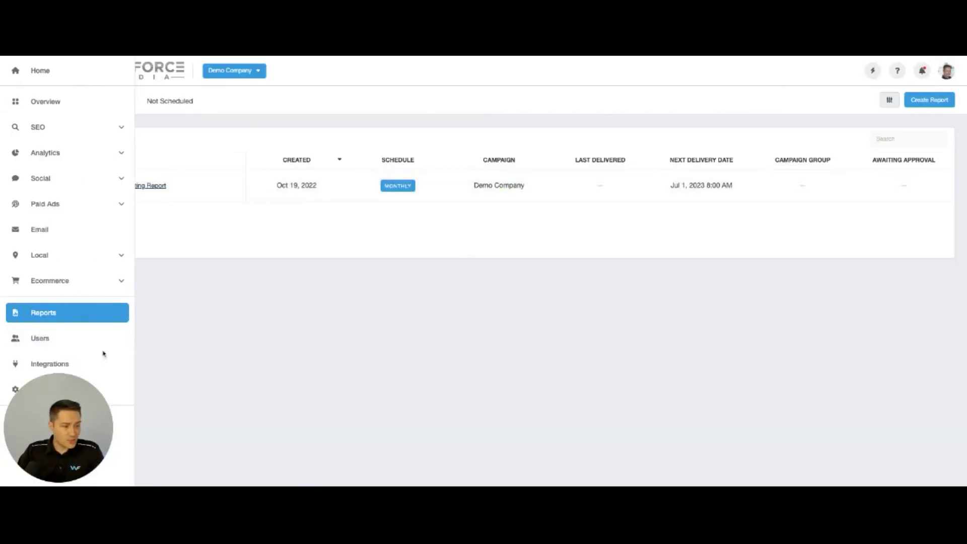